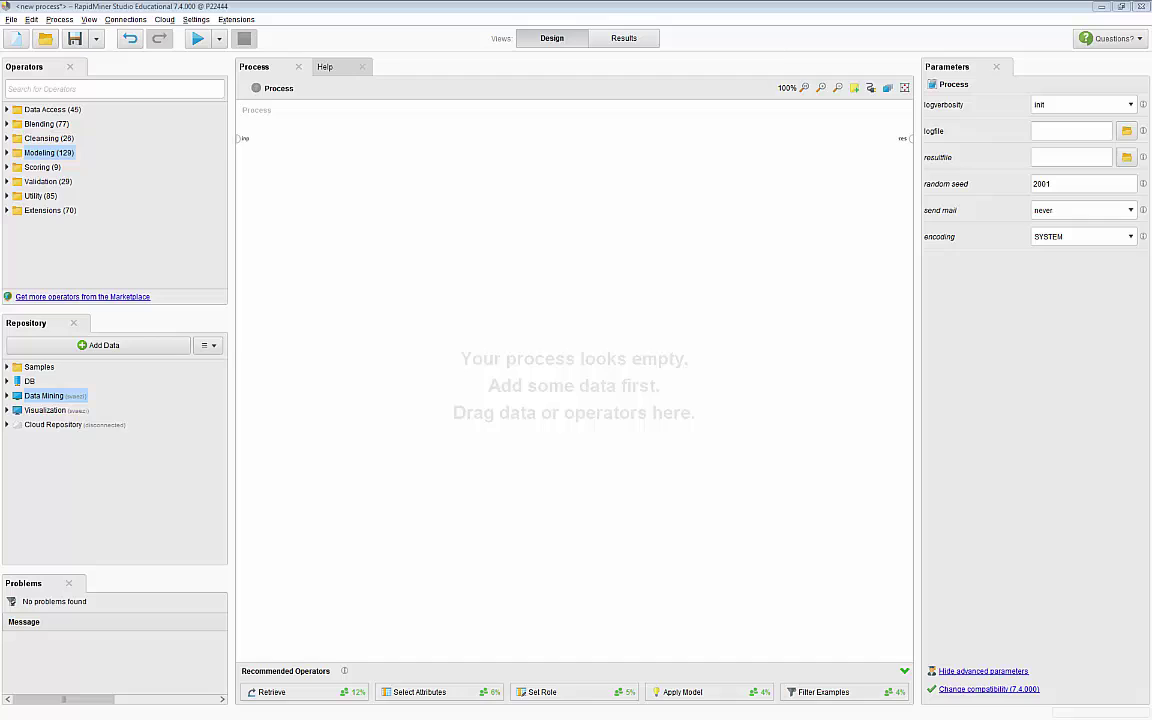
# Place the Weight-Chros-Gender dataset in the process and run it to see its 547 examples.
pyautogui.click(7, 396)
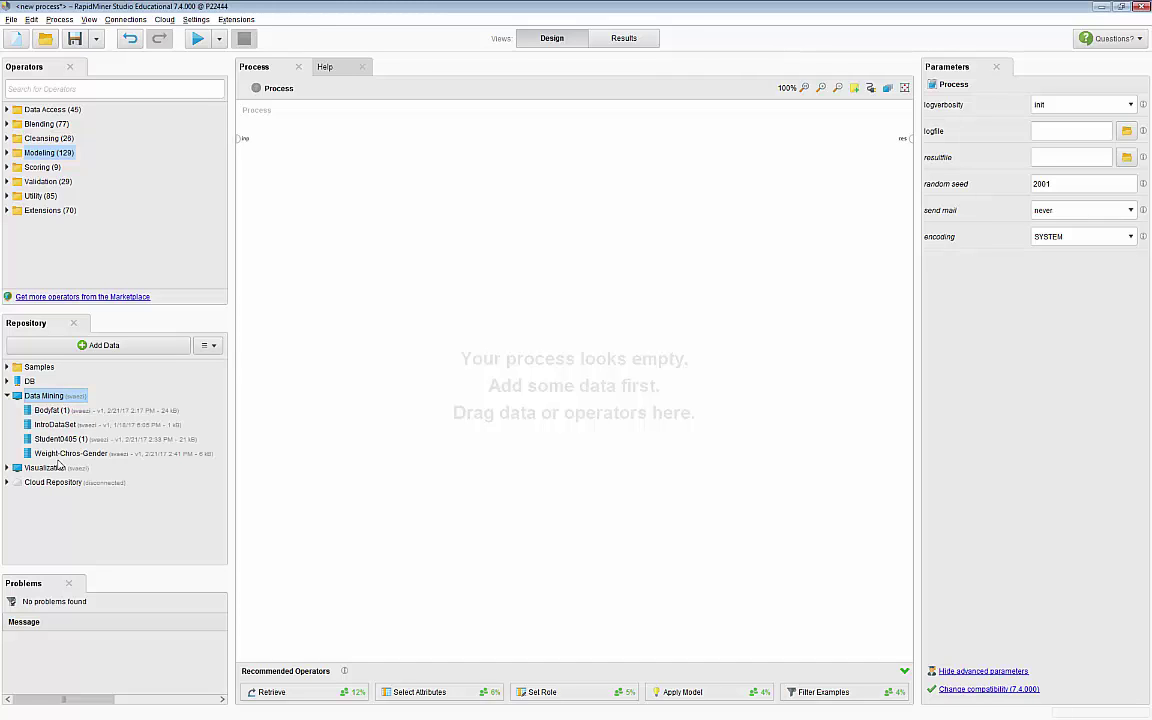
pyautogui.click(60, 455)
pyautogui.moveTo(60, 455); pyautogui.dragTo(416, 240)
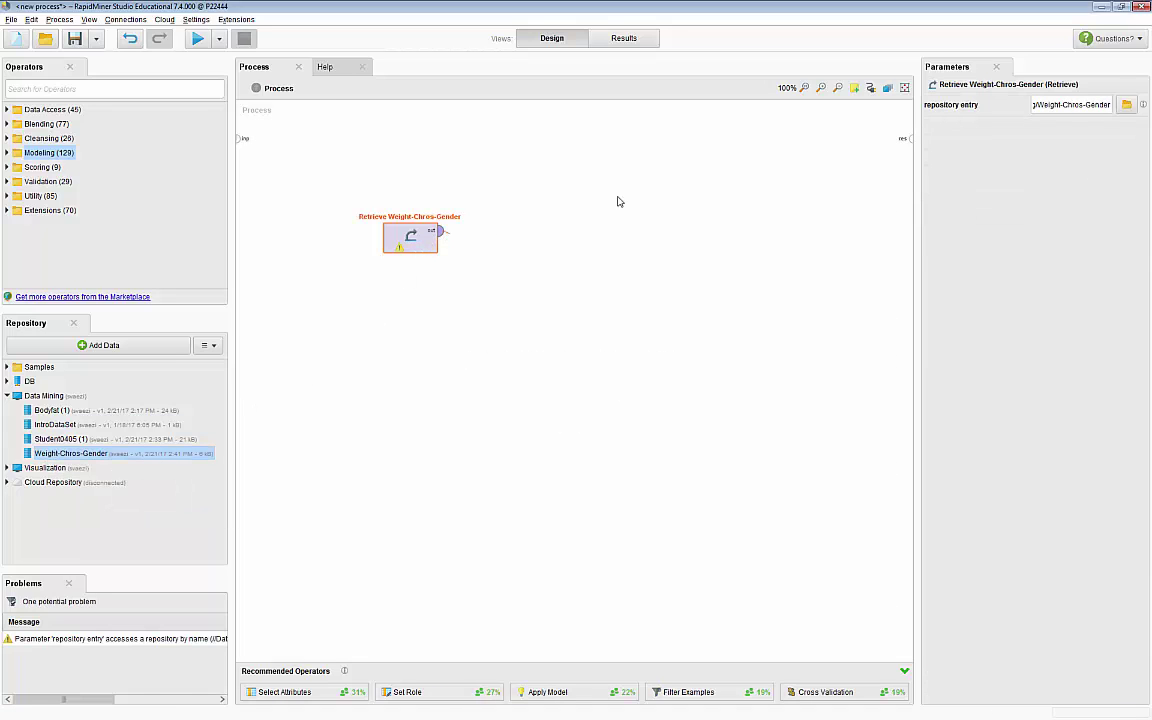
pyautogui.click(450, 100)
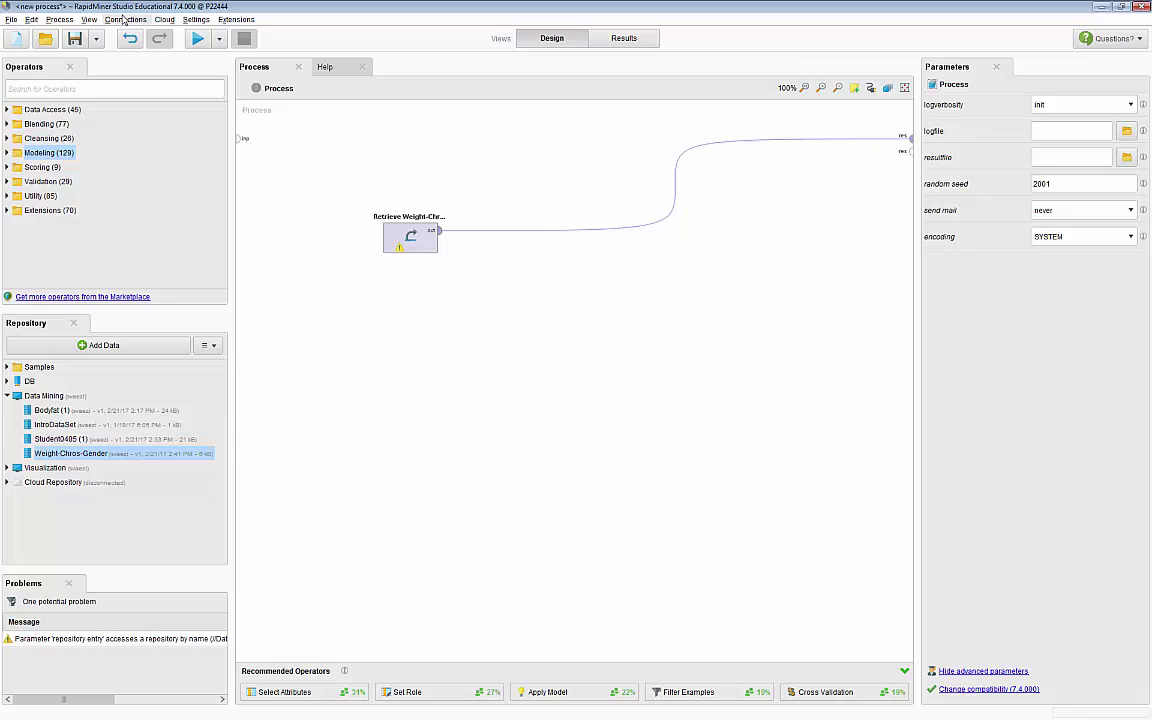
pyautogui.click(190, 39)
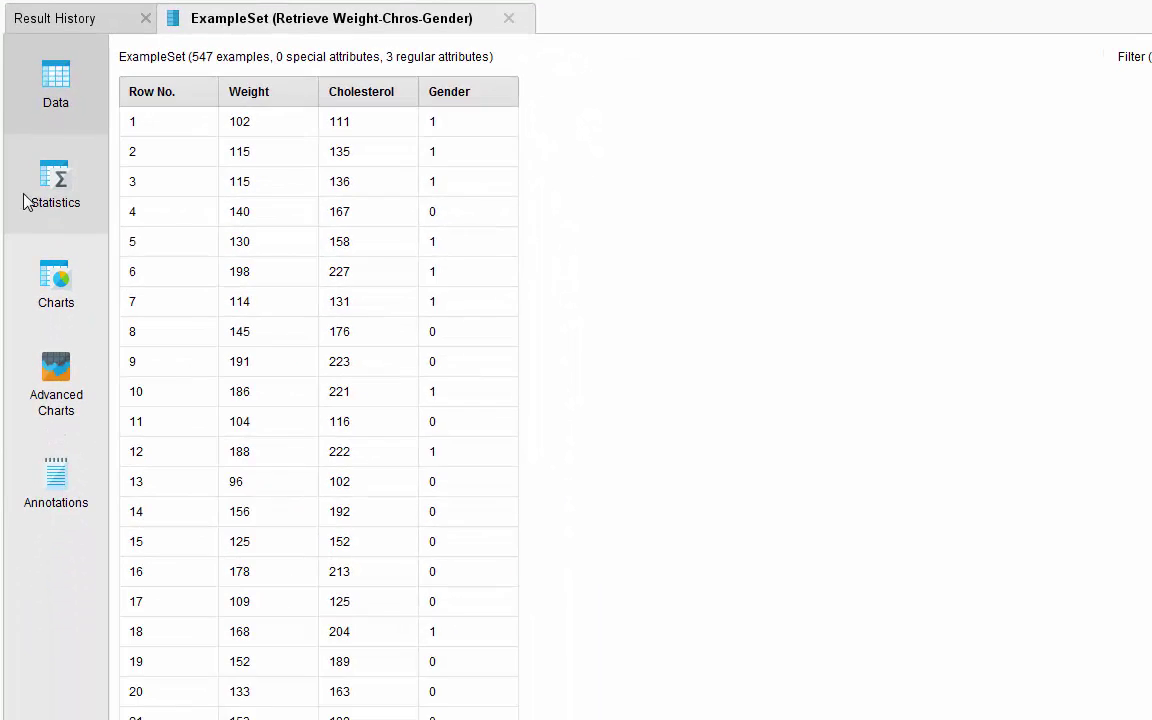
# Open the attribute statistics and expand the Weight, Cholesterol and Gender histograms.
pyautogui.click(85, 440)
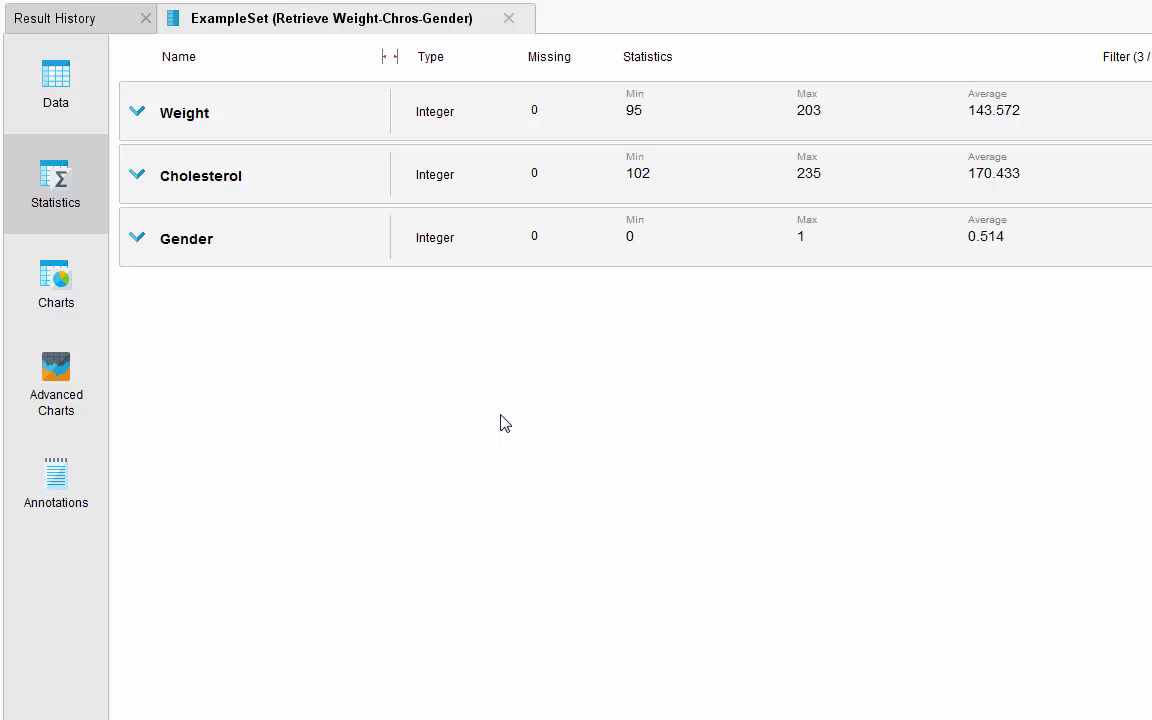
pyautogui.click(748, 115)
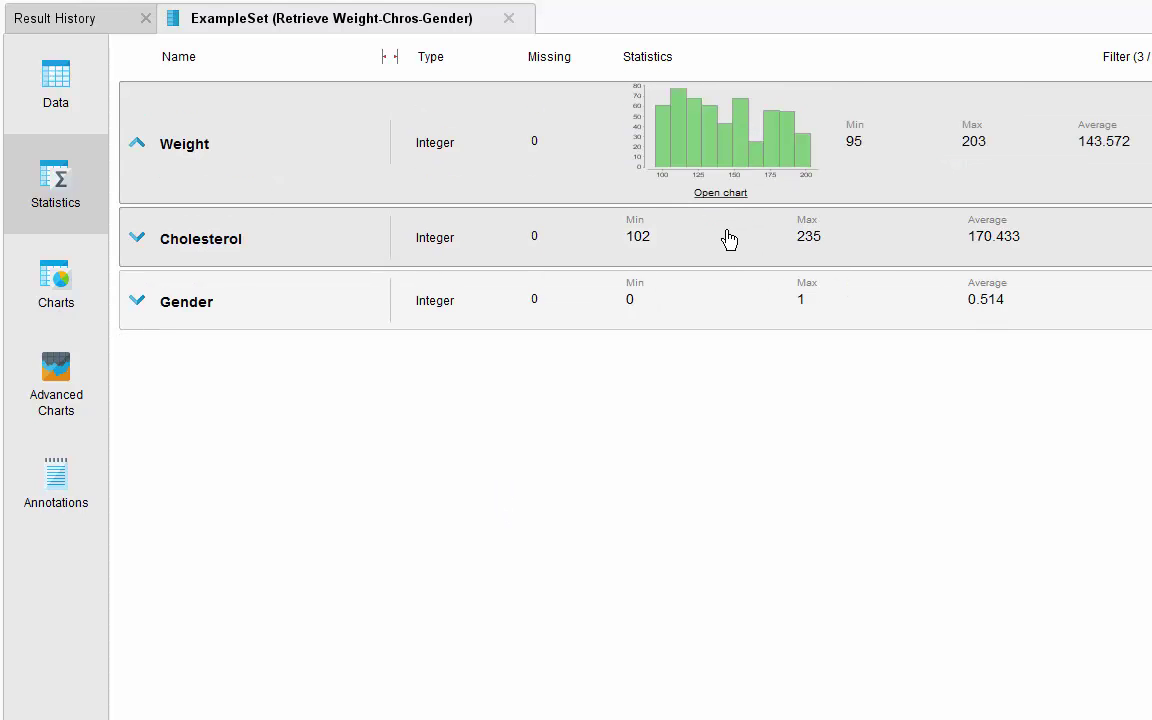
pyautogui.click(728, 239)
pyautogui.click(723, 364)
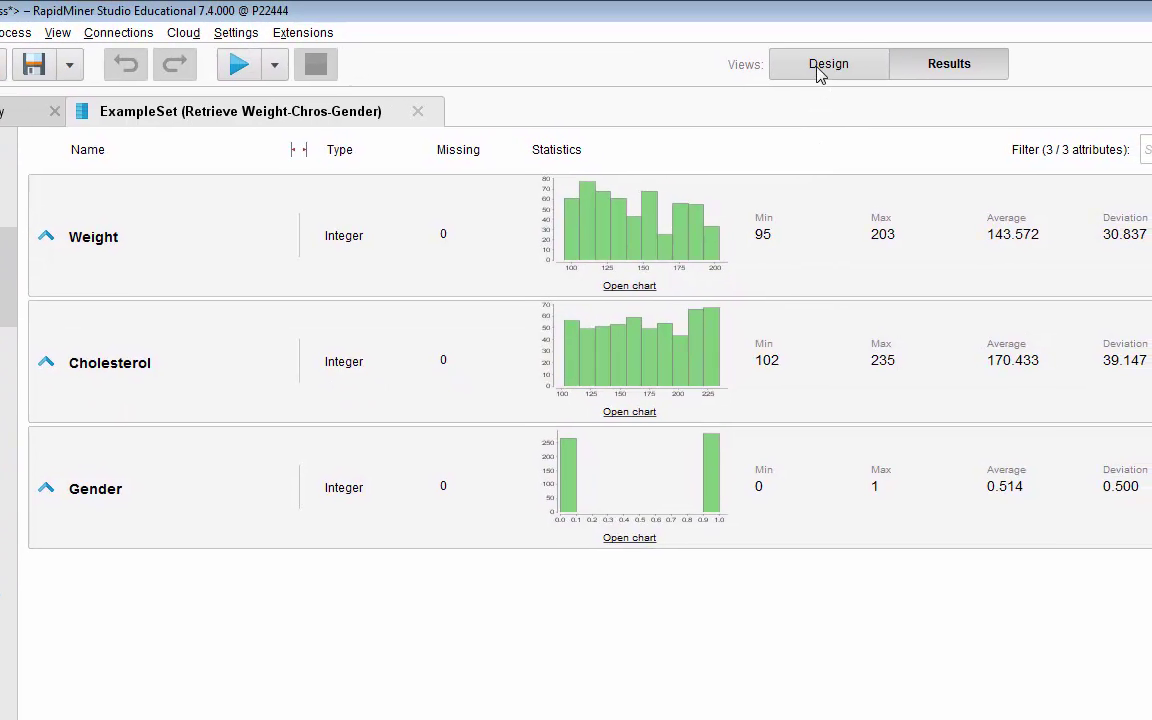
# Back in Design, find k-Means via the 'kmea' search and drop it onto the Retrieve–output connection.
pyautogui.click(818, 66)
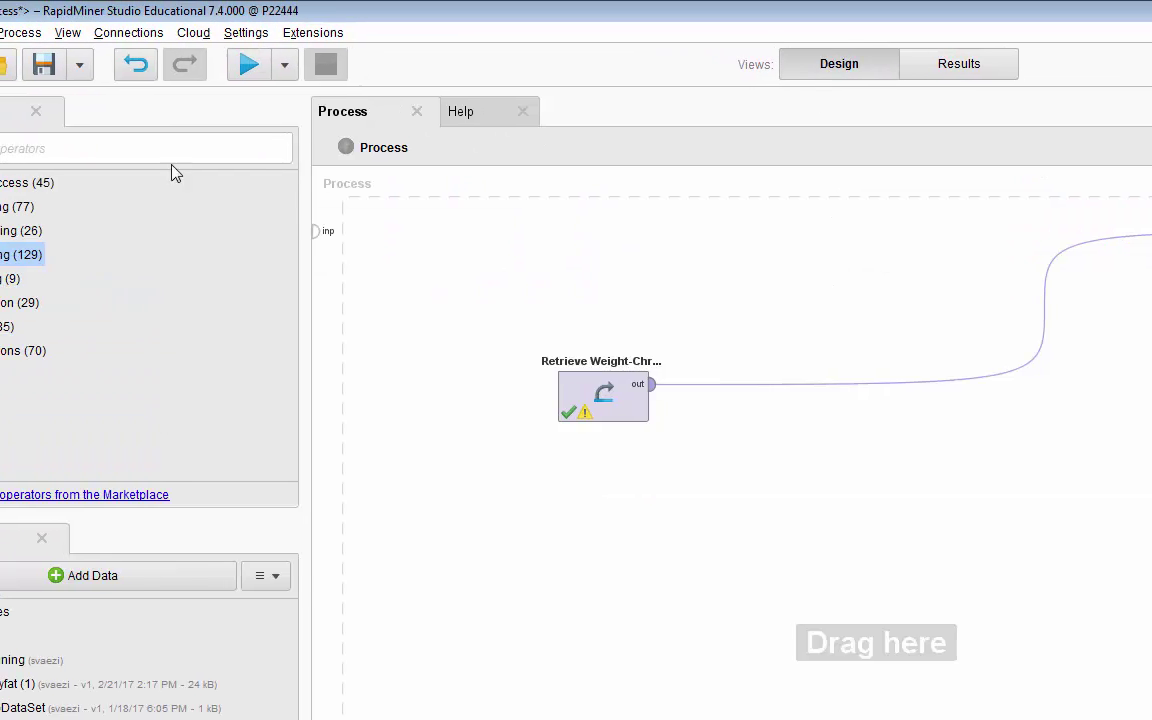
pyautogui.write('kr')
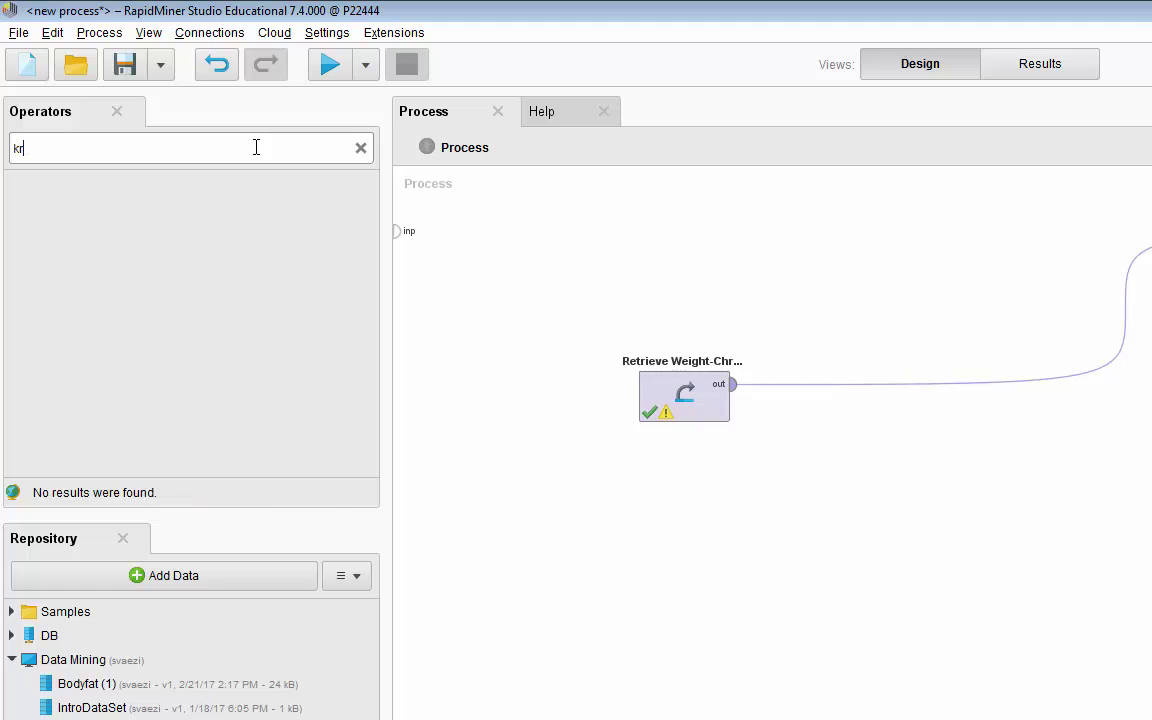
pyautogui.press('BackSpace')
pyautogui.write('mea')
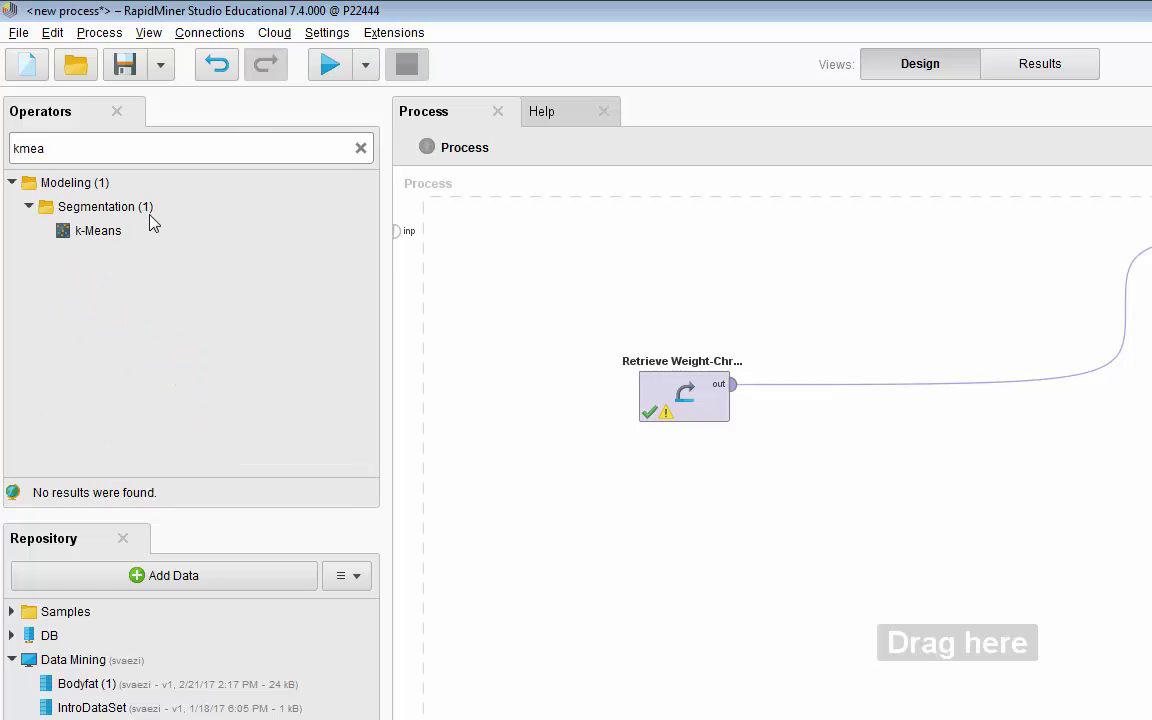
pyautogui.moveTo(98, 230); pyautogui.dragTo(943, 389)
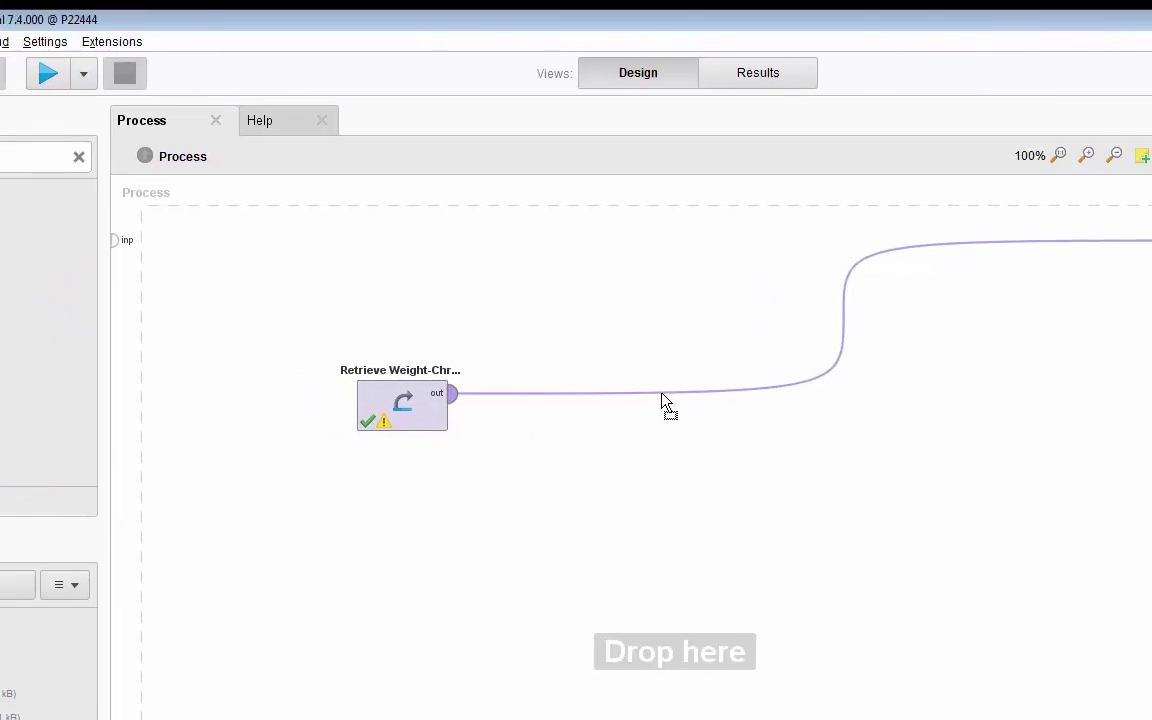
pyautogui.moveTo(662, 395); pyautogui.dragTo(664, 400)
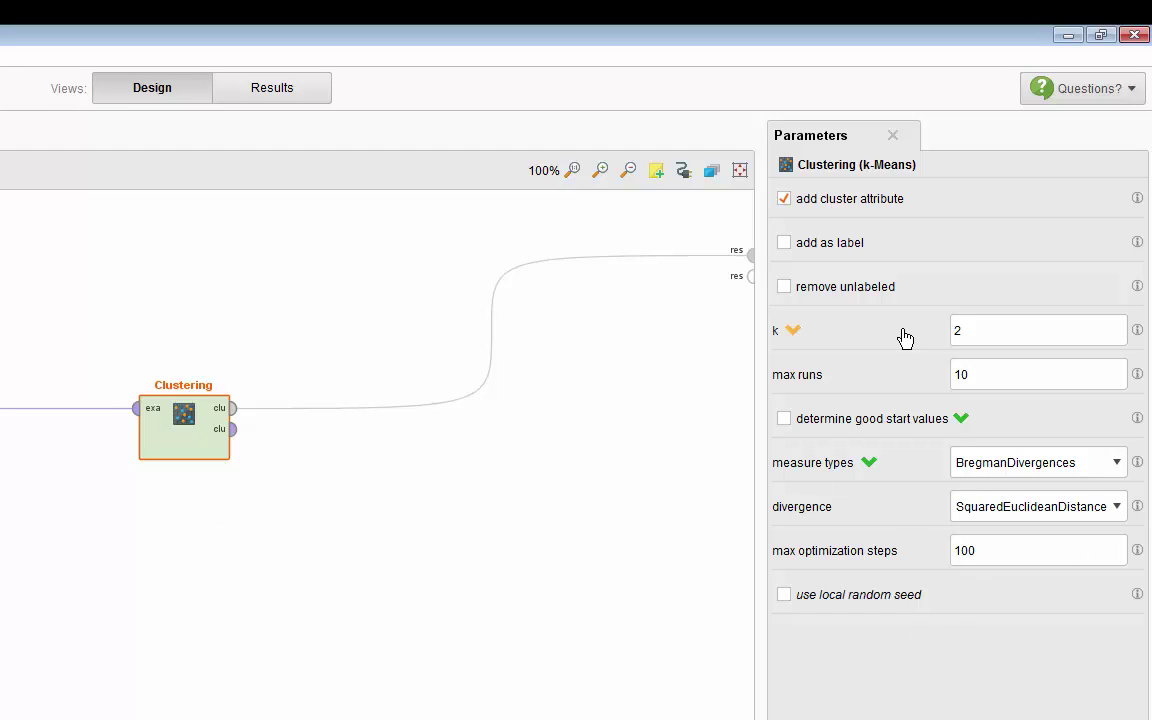
pyautogui.doubleClick(951, 337)
pyautogui.press('BackSpace')
pyautogui.write('2')
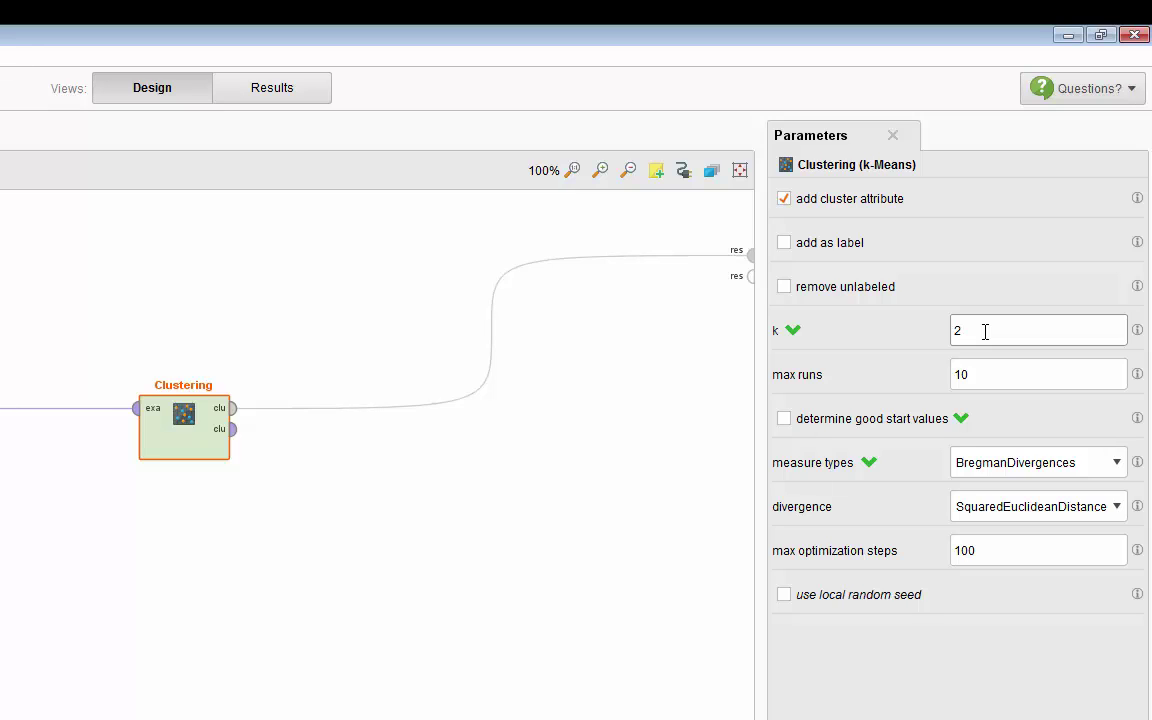
pyautogui.click(985, 378)
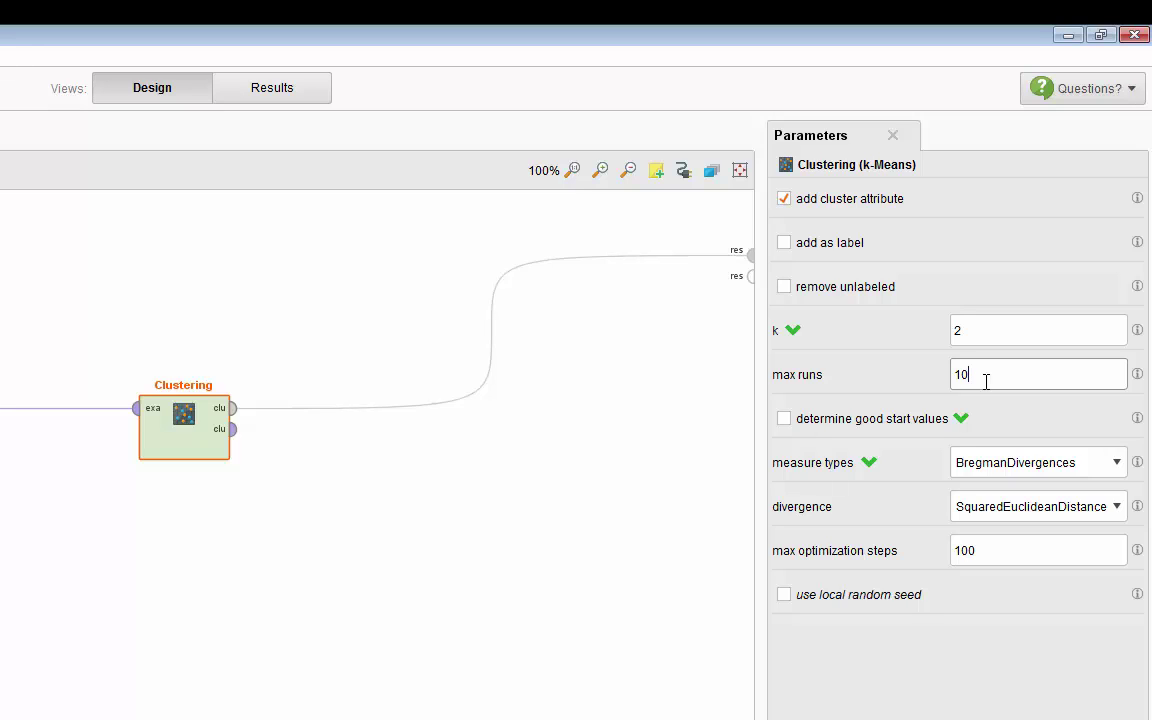
pyautogui.click(964, 332)
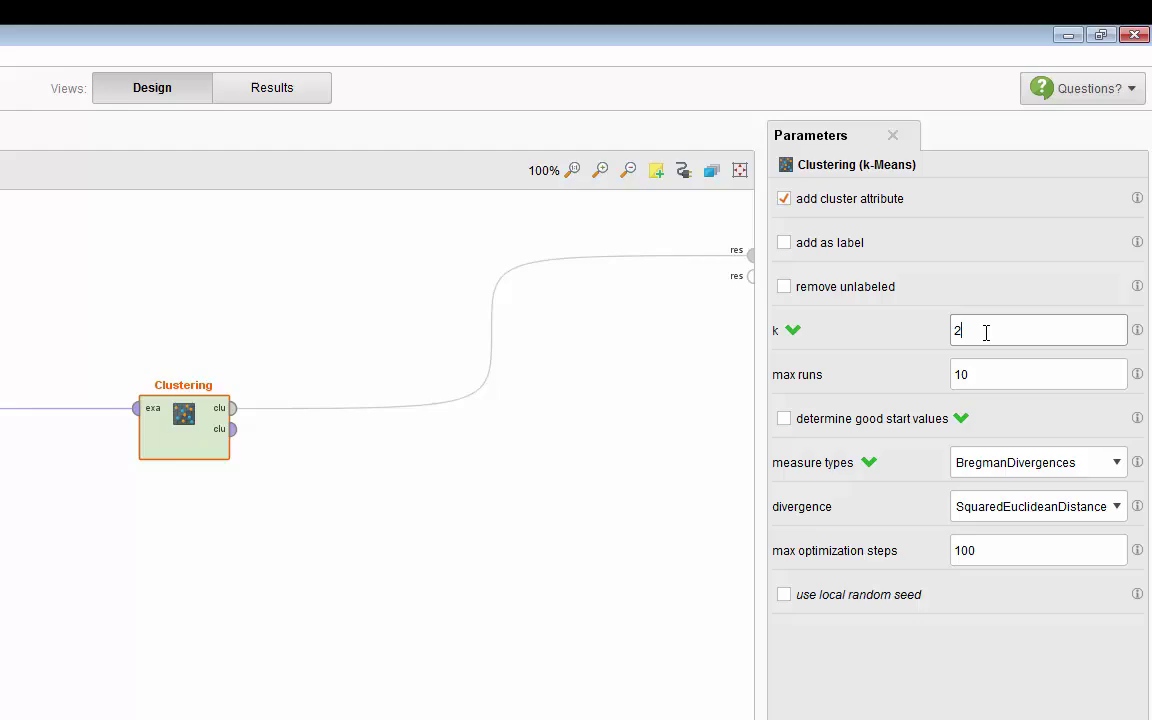
# Run the clustering and inspect cluster_0's members in Folder View, opening example 4.0.
pyautogui.click(329, 65)
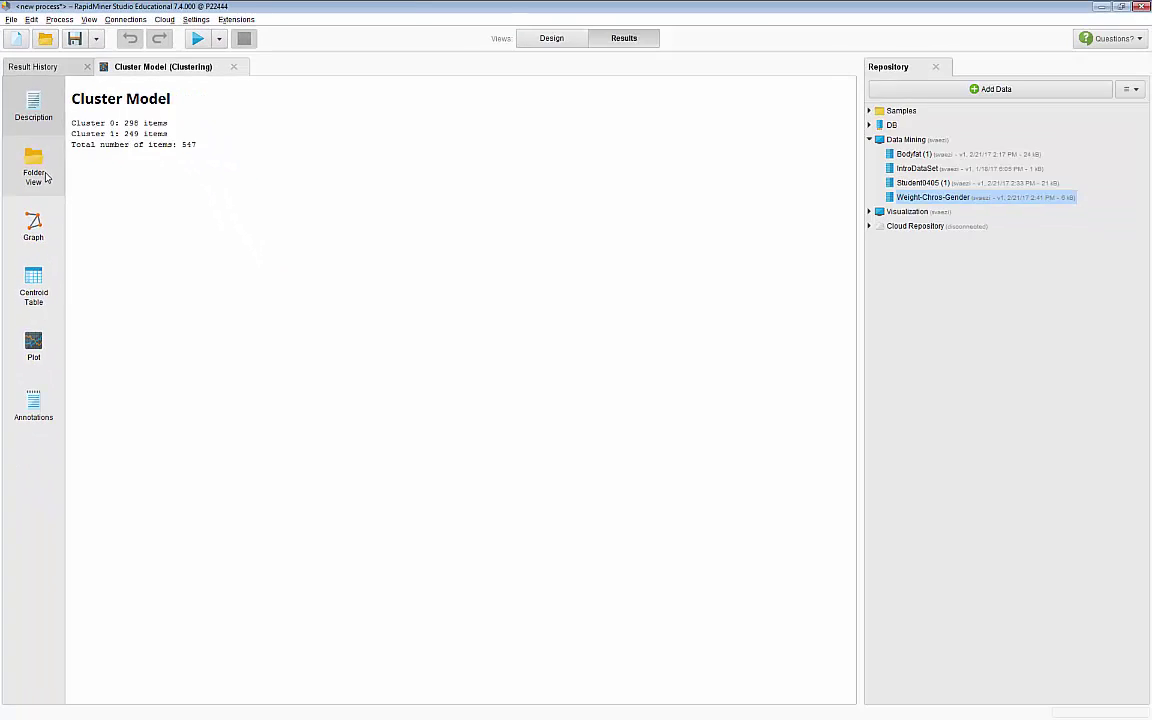
pyautogui.click(79, 310)
pyautogui.click(129, 182)
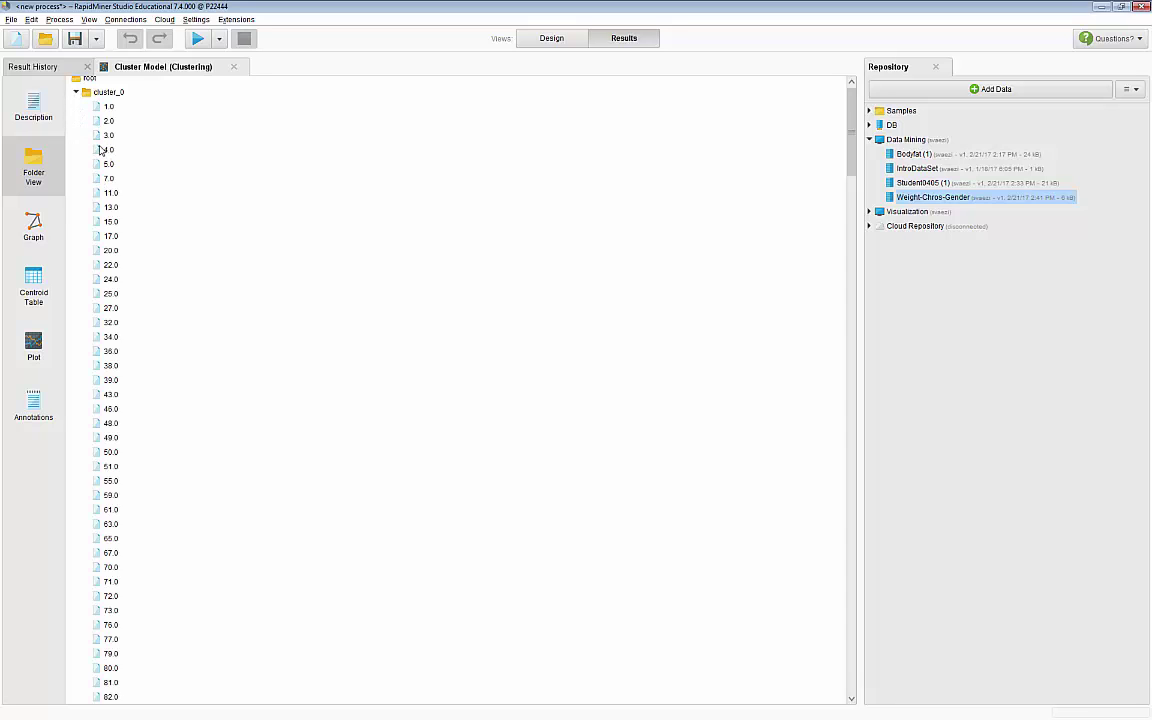
pyautogui.doubleClick(100, 150)
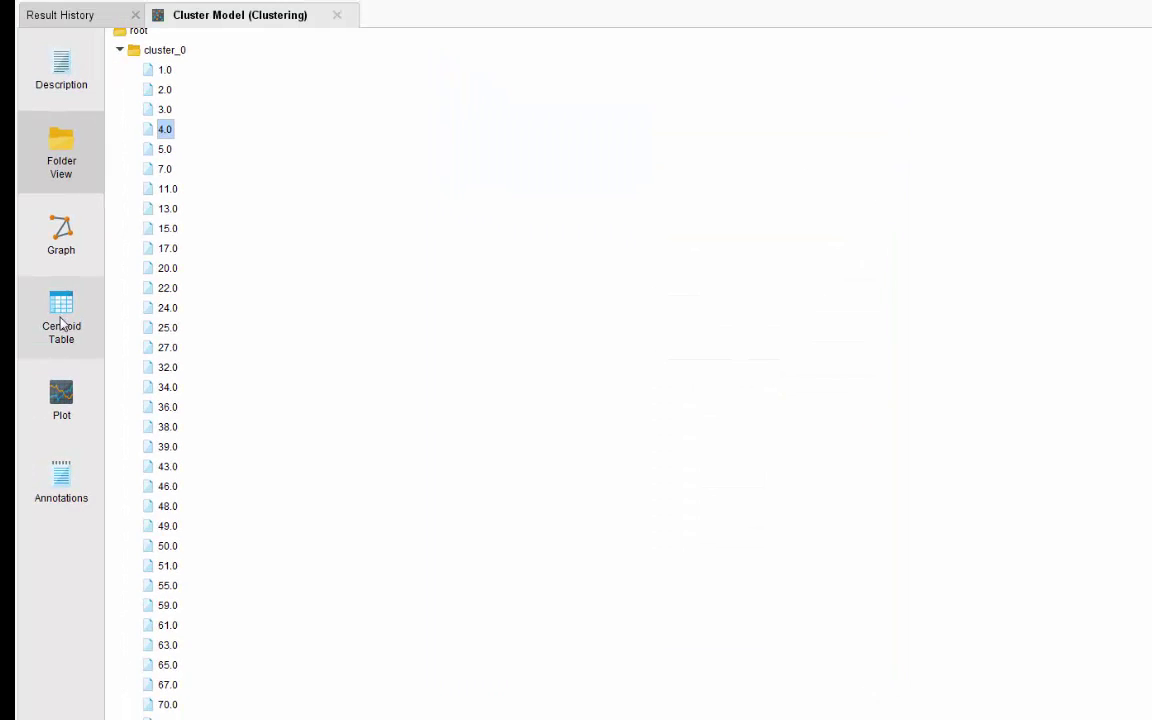
# Show the centroid table, e.g. cluster_0 Weight 119.074 and cluster_1 Weight 172.892.
pyautogui.click(61, 325)
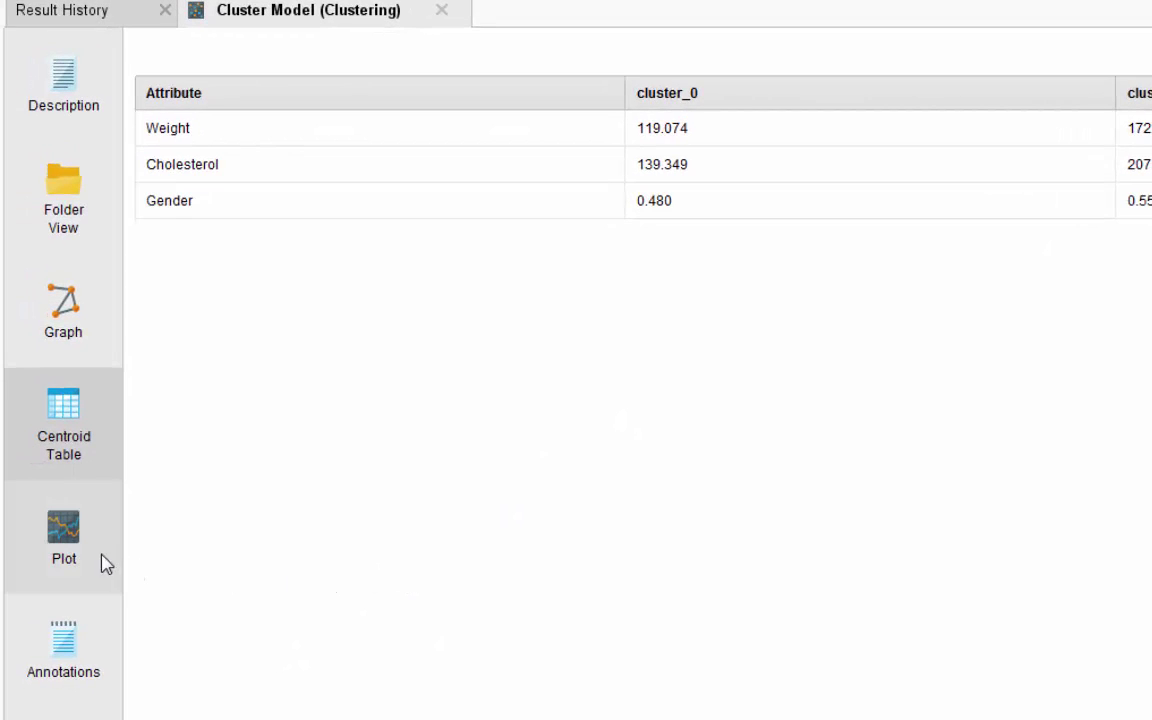
# Plot the two cluster centroids, then return to Design and set k to 3.
pyautogui.click(104, 563)
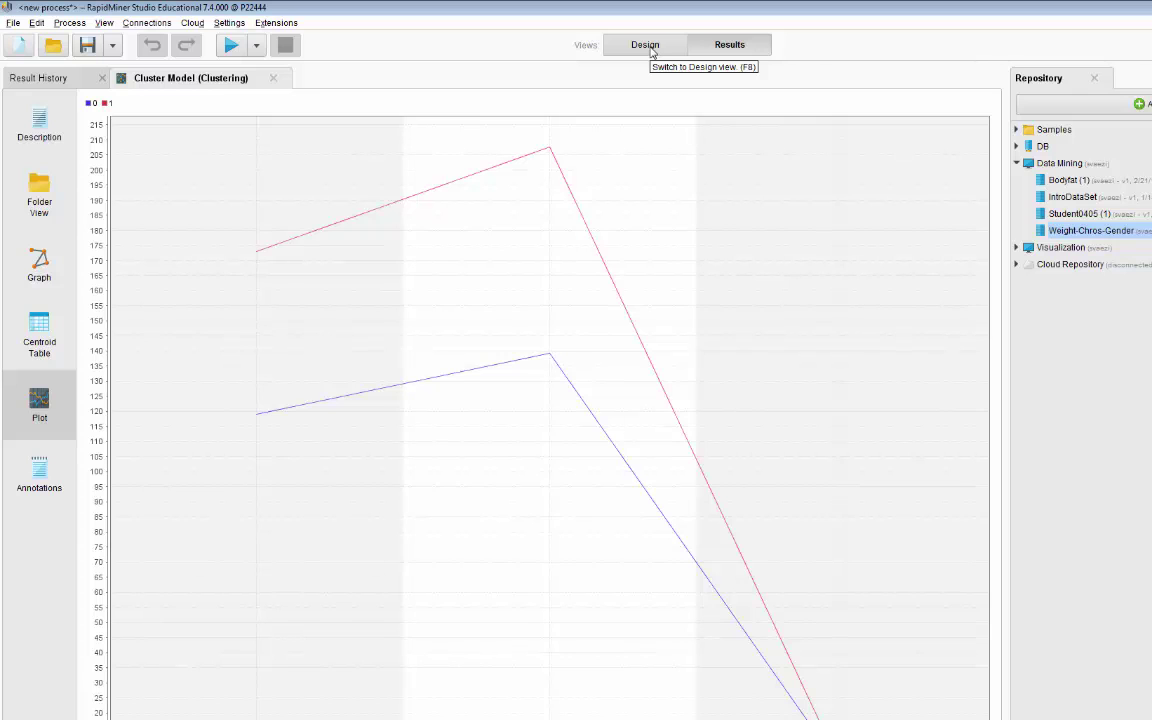
pyautogui.click(647, 47)
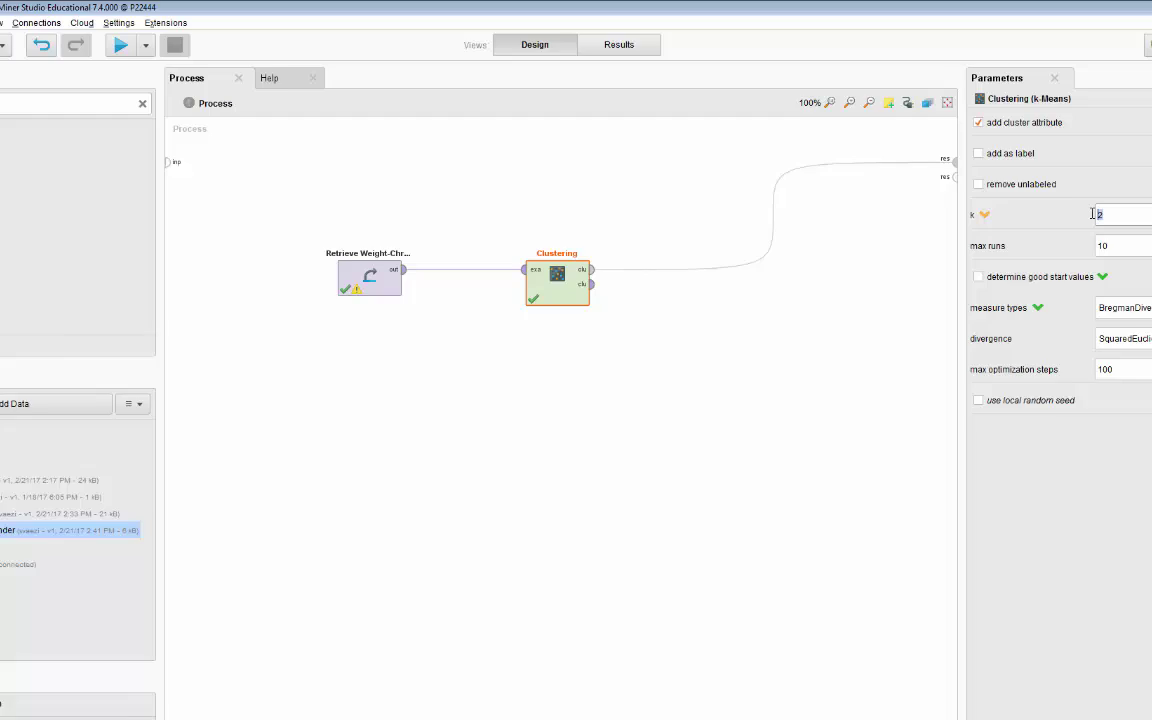
pyautogui.write('3')
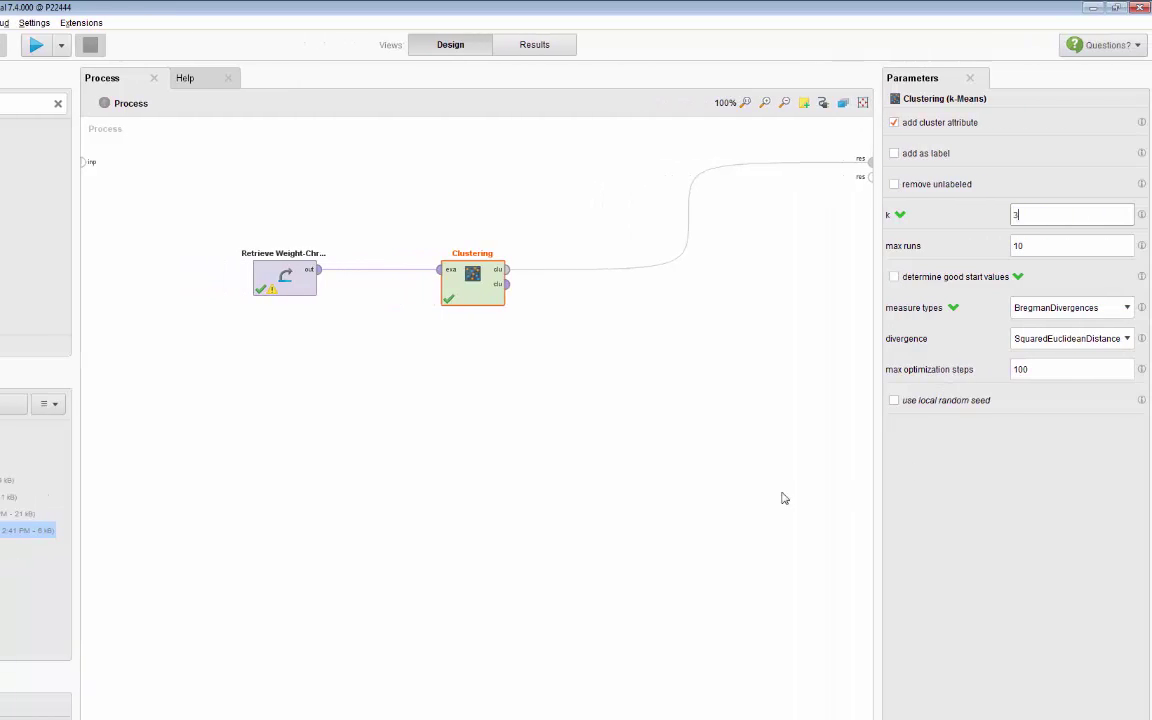
# Run with k=3 and plot the three centroid lines across Weight, Cholesterol and Gender.
pyautogui.click(35, 44)
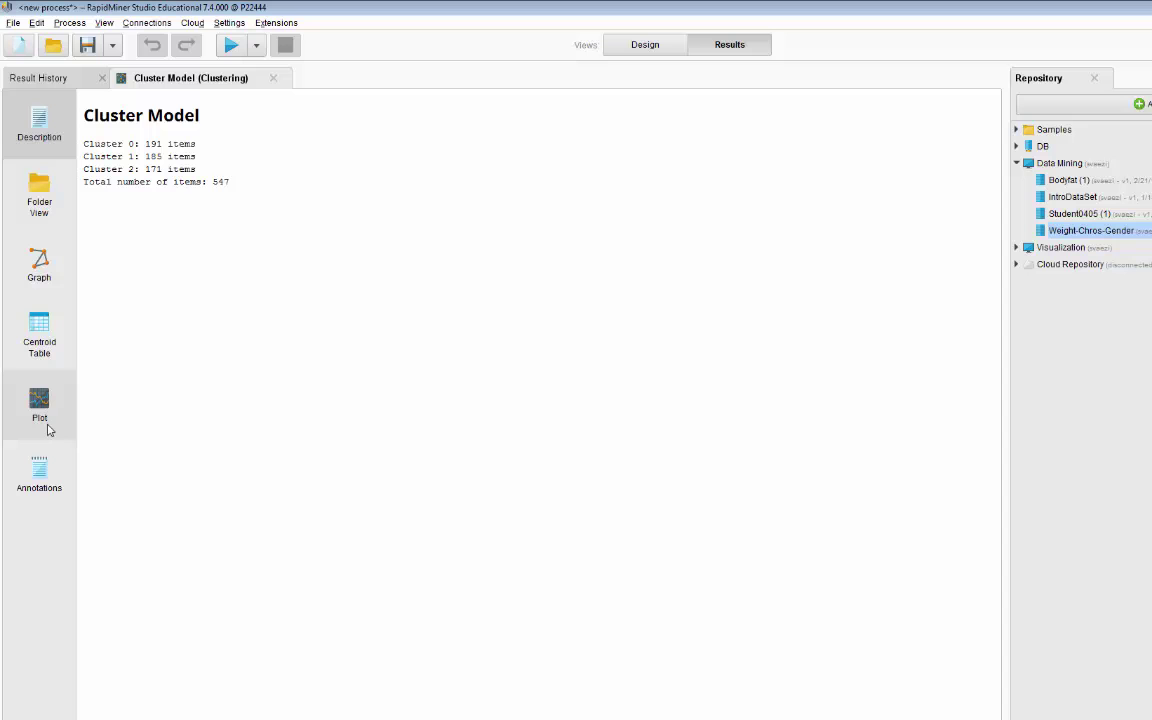
pyautogui.click(48, 428)
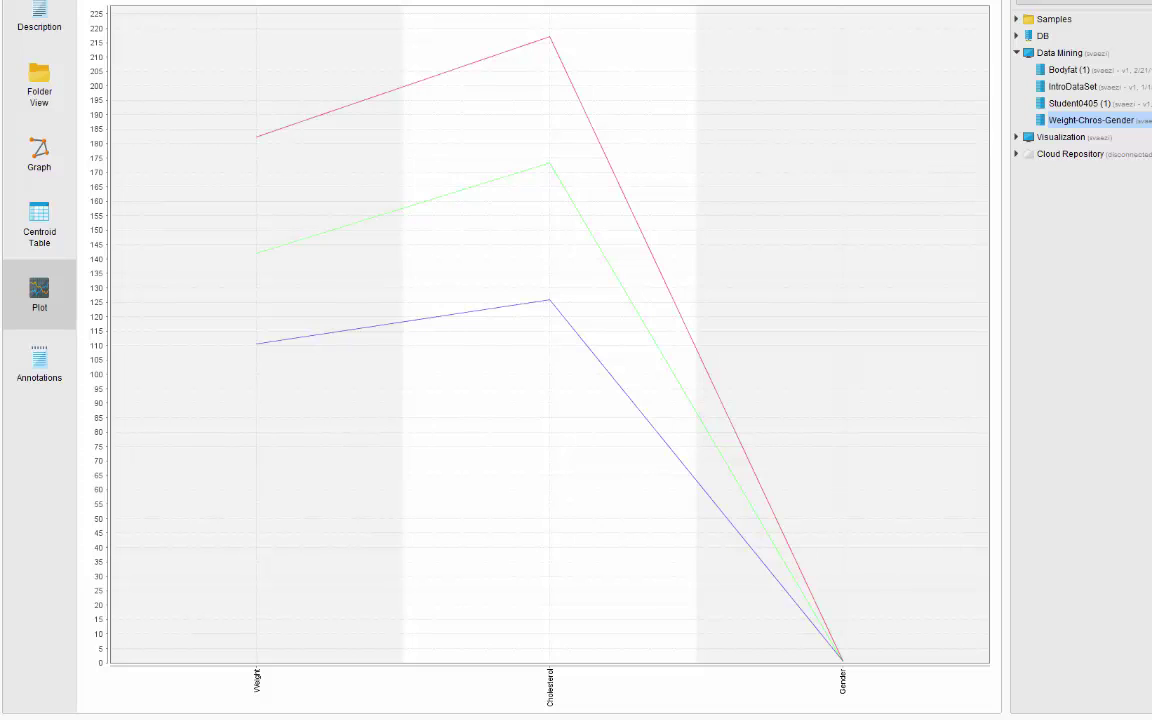
# Change k to 4, rerun, and plot the four cluster centroids.
pyautogui.press('F8')
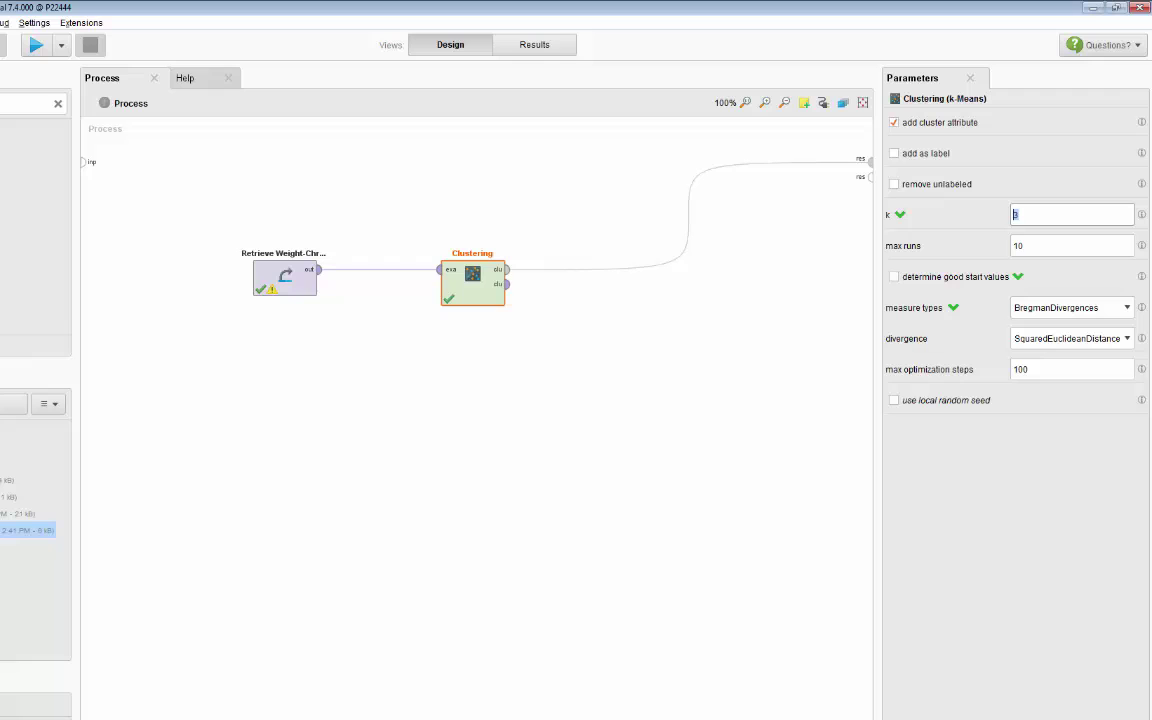
pyautogui.write('4')
pyautogui.click(35, 44)
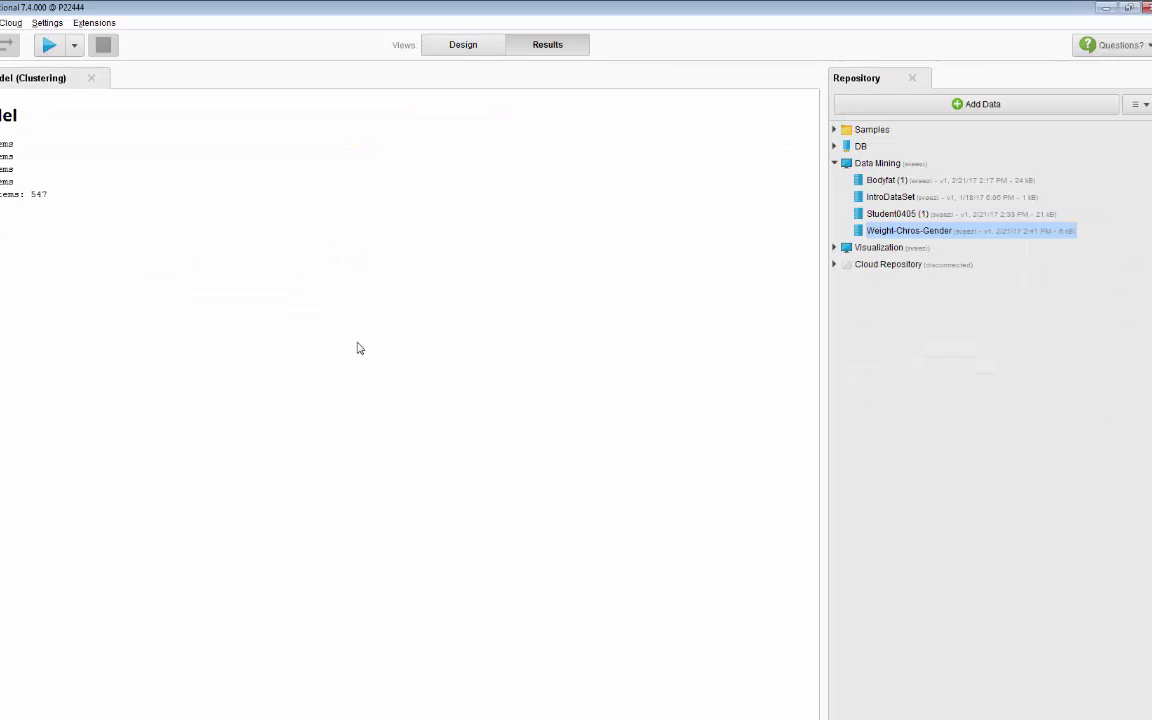
pyautogui.click(56, 408)
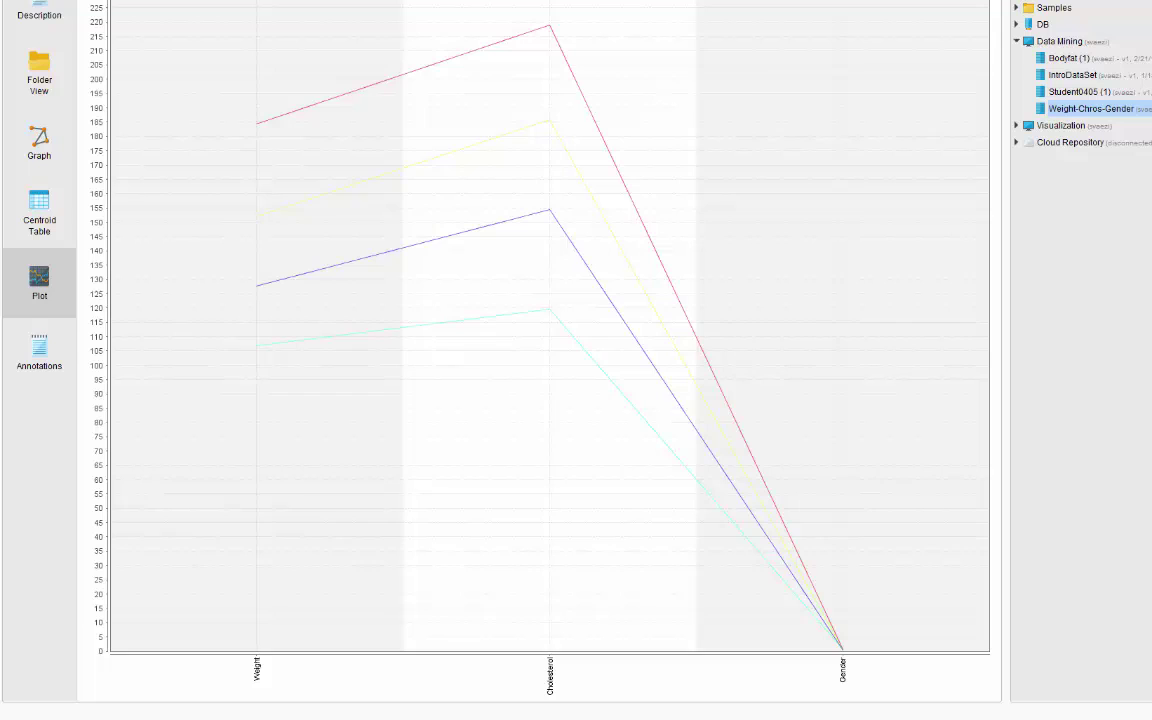
# Rerun with k back at 3 and view both the centroid plot and the centroid table.
pyautogui.press('F8')
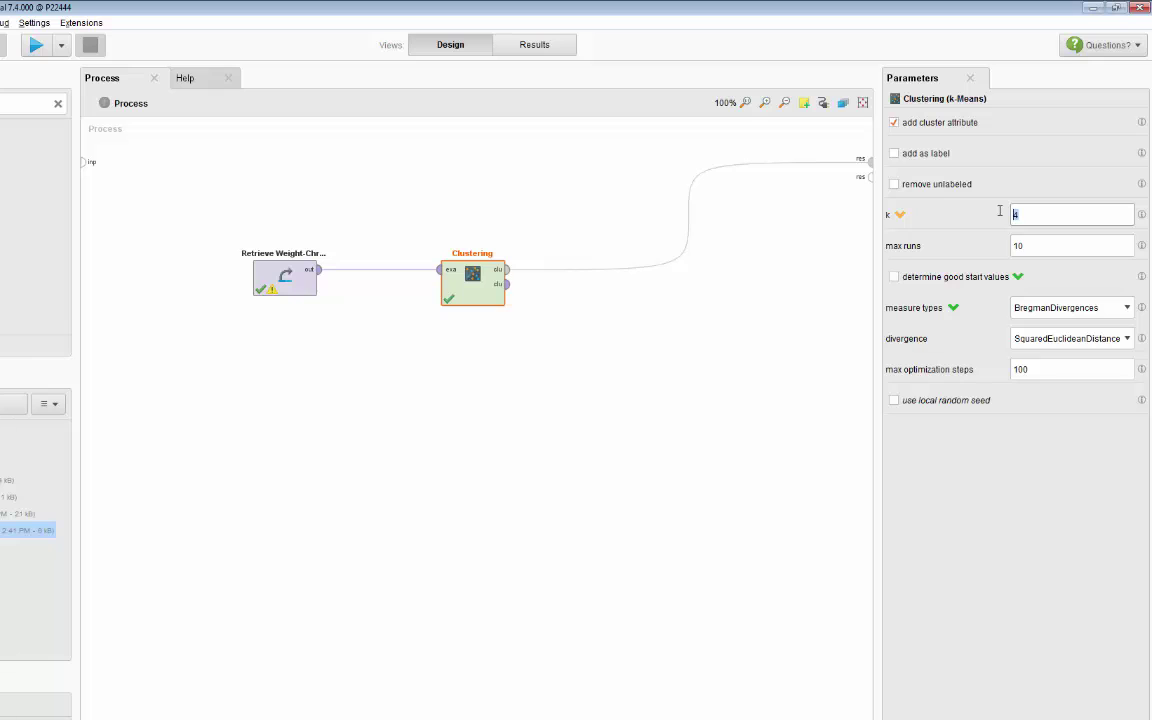
pyautogui.click(229, 50)
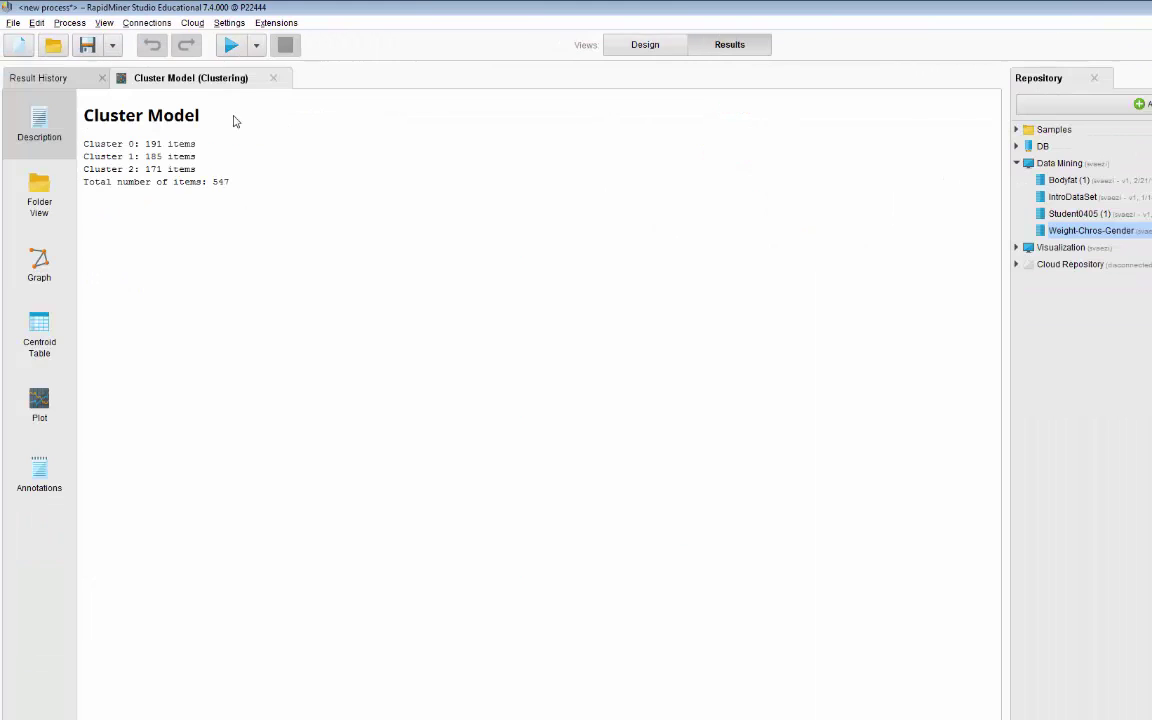
pyautogui.click(66, 398)
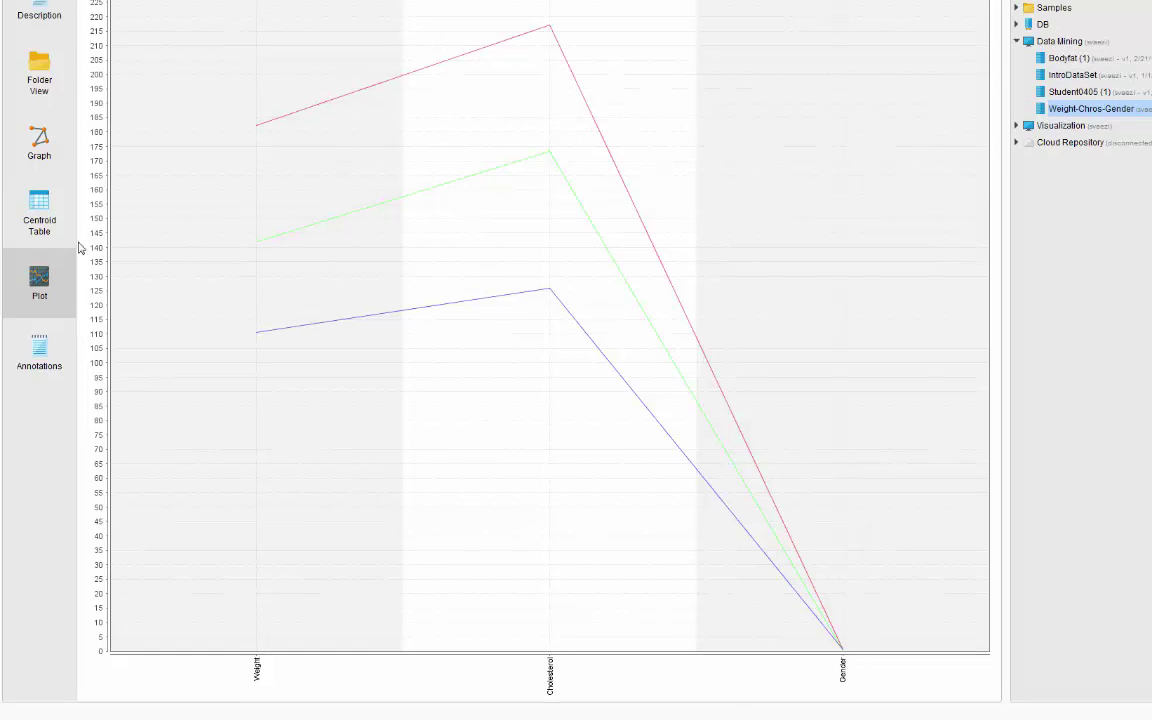
pyautogui.click(50, 215)
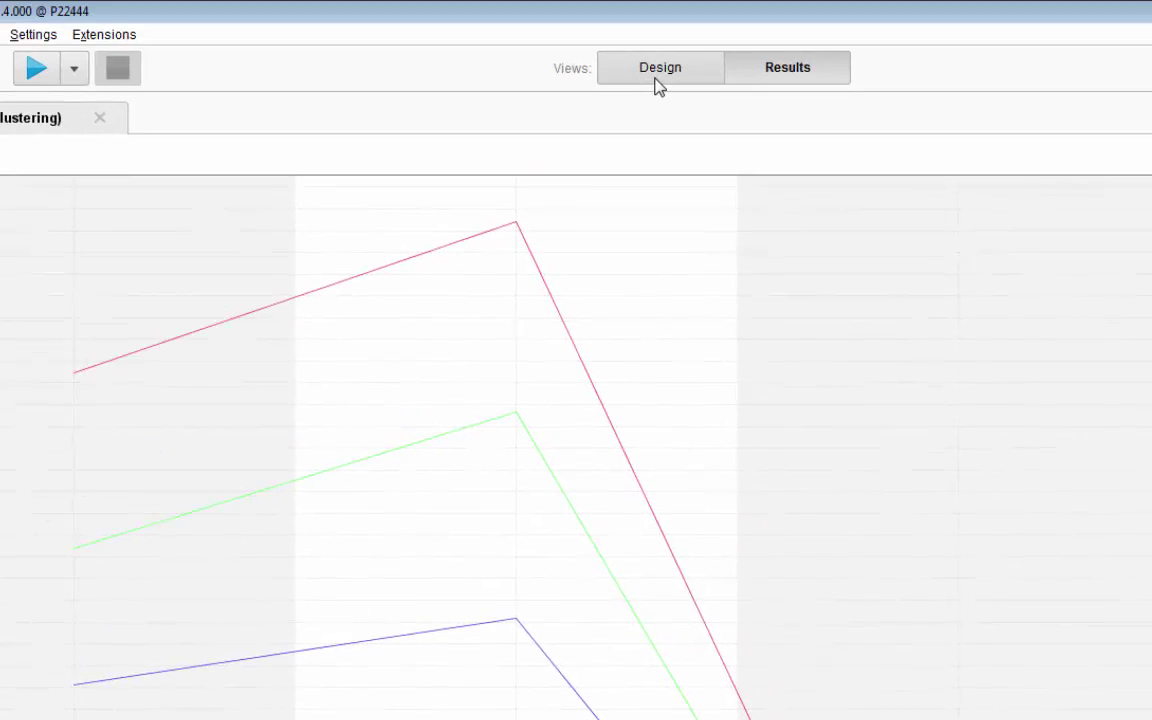
# Insert a Normalize operator between Retrieve and Clustering, then tidy the operator layout.
pyautogui.click(657, 72)
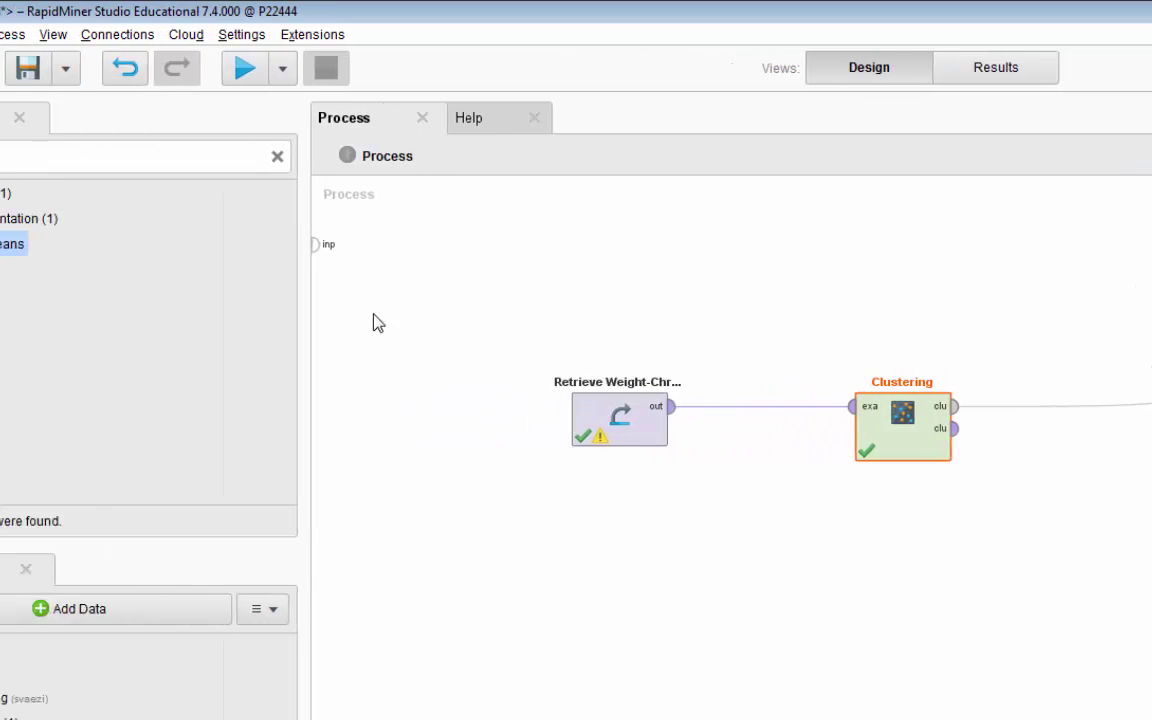
pyautogui.click(381, 158)
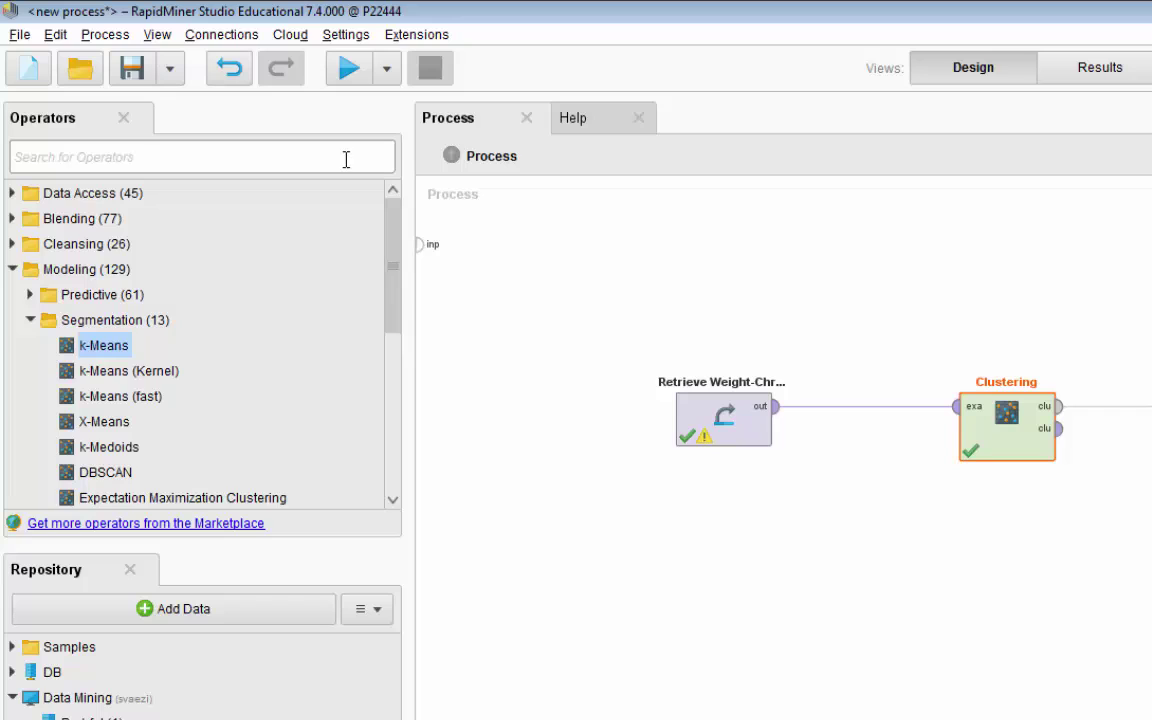
pyautogui.write('normal')
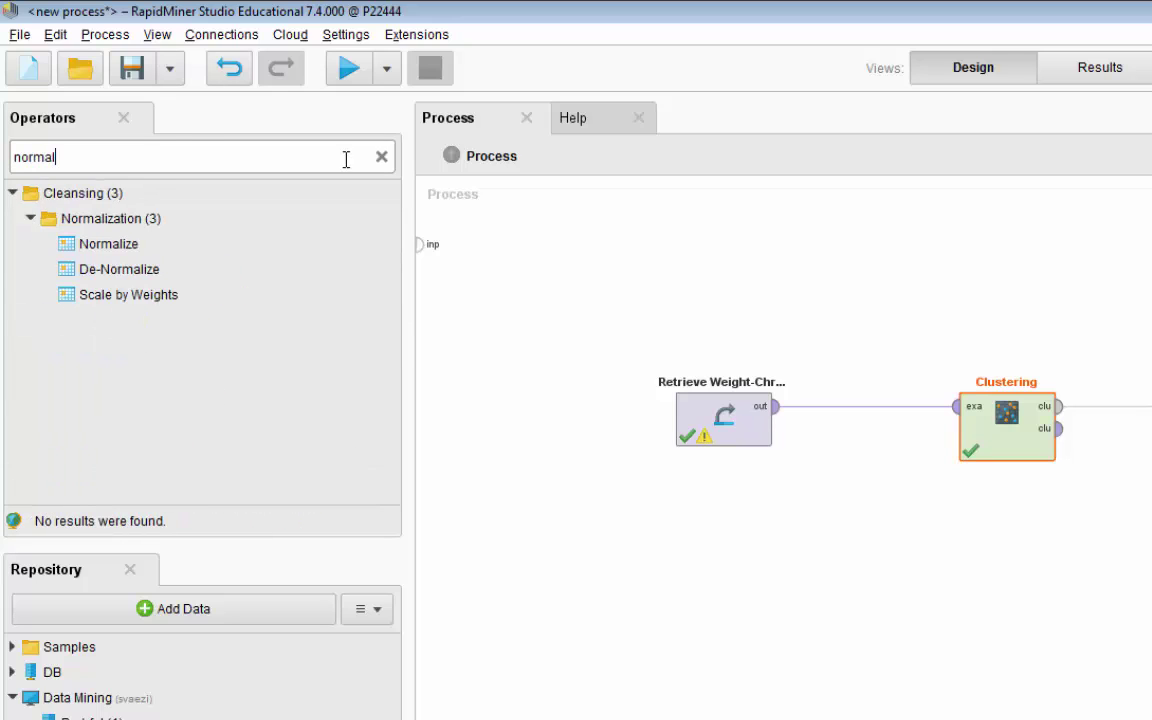
pyautogui.moveTo(103, 246); pyautogui.dragTo(725, 440)
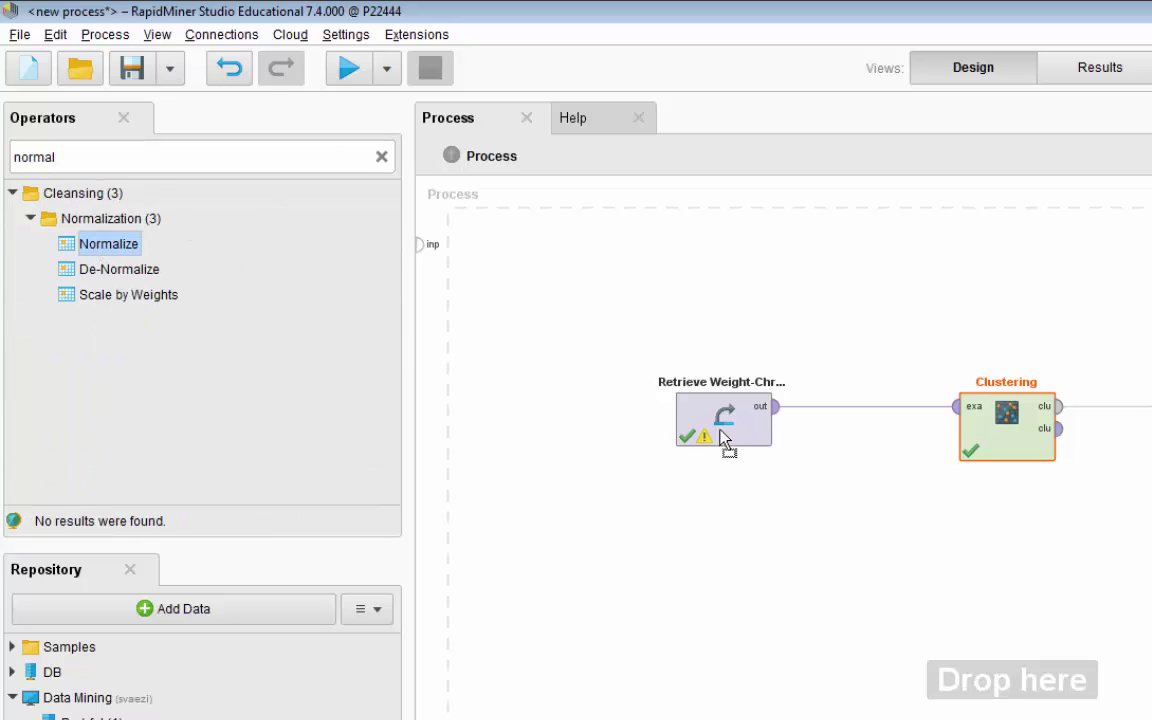
pyautogui.moveTo(842, 438); pyautogui.dragTo(841, 424)
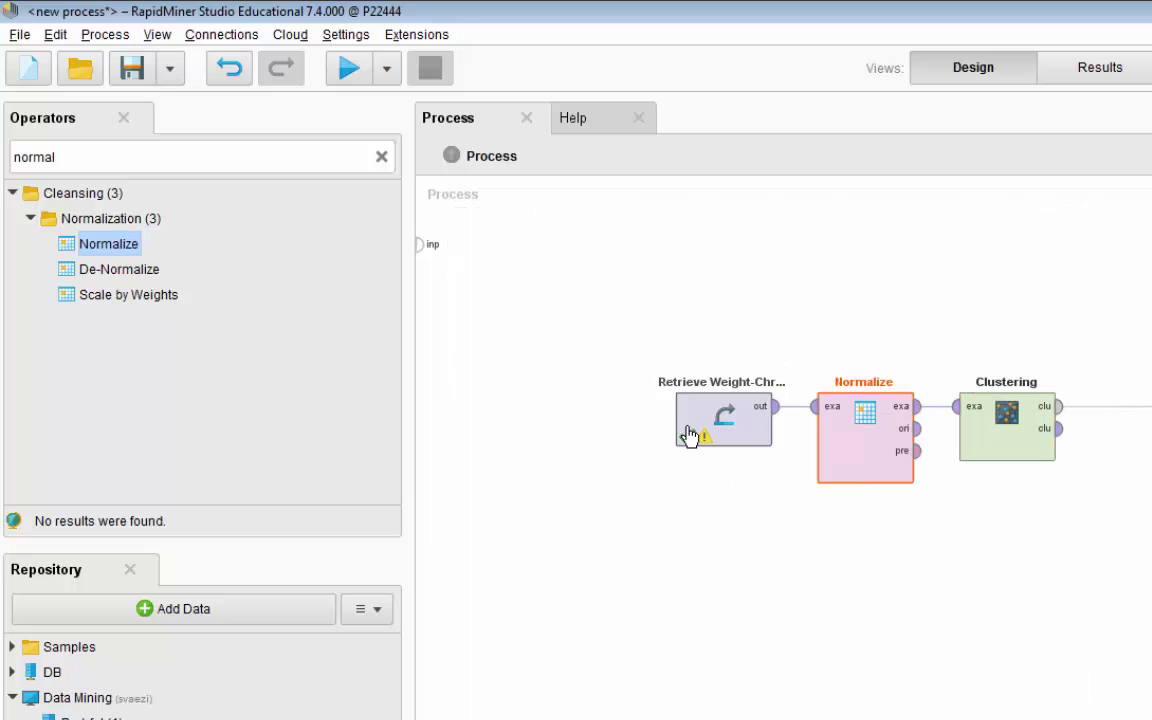
pyautogui.moveTo(689, 432); pyautogui.dragTo(618, 271)
pyautogui.moveTo(862, 463); pyautogui.dragTo(735, 596)
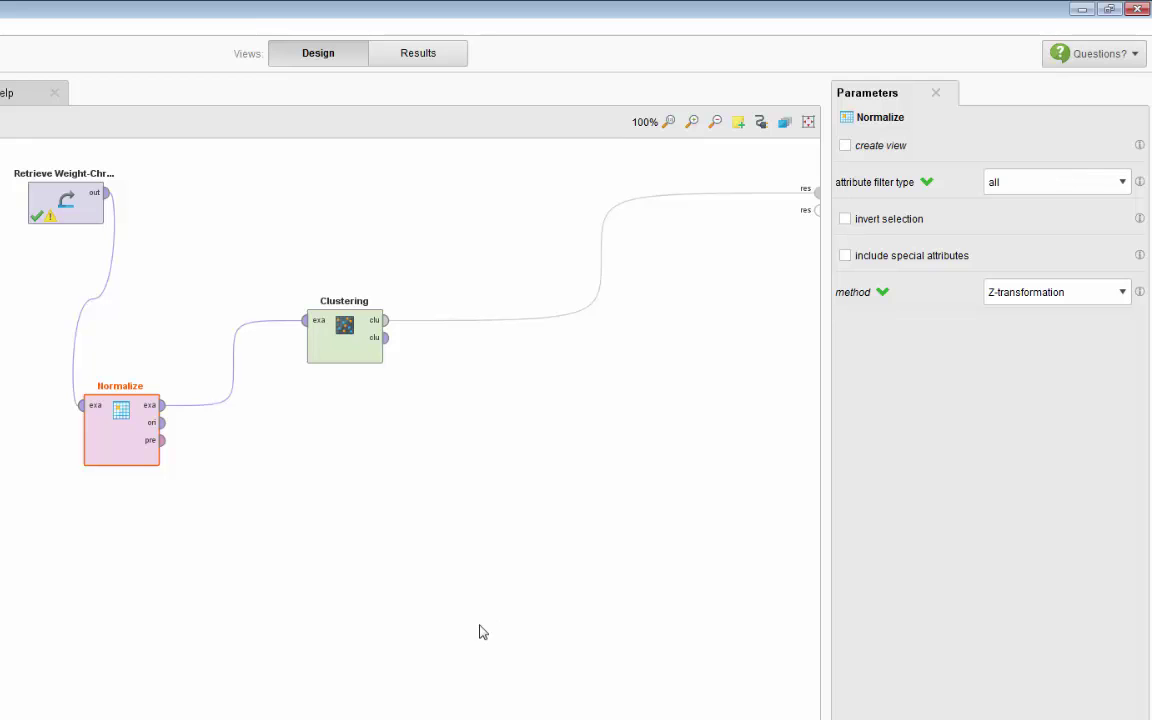
# Rerun k-Means (k=3) on the normalized data and view the centroid table of clusters 175, 220, 152.
pyautogui.click(337, 345)
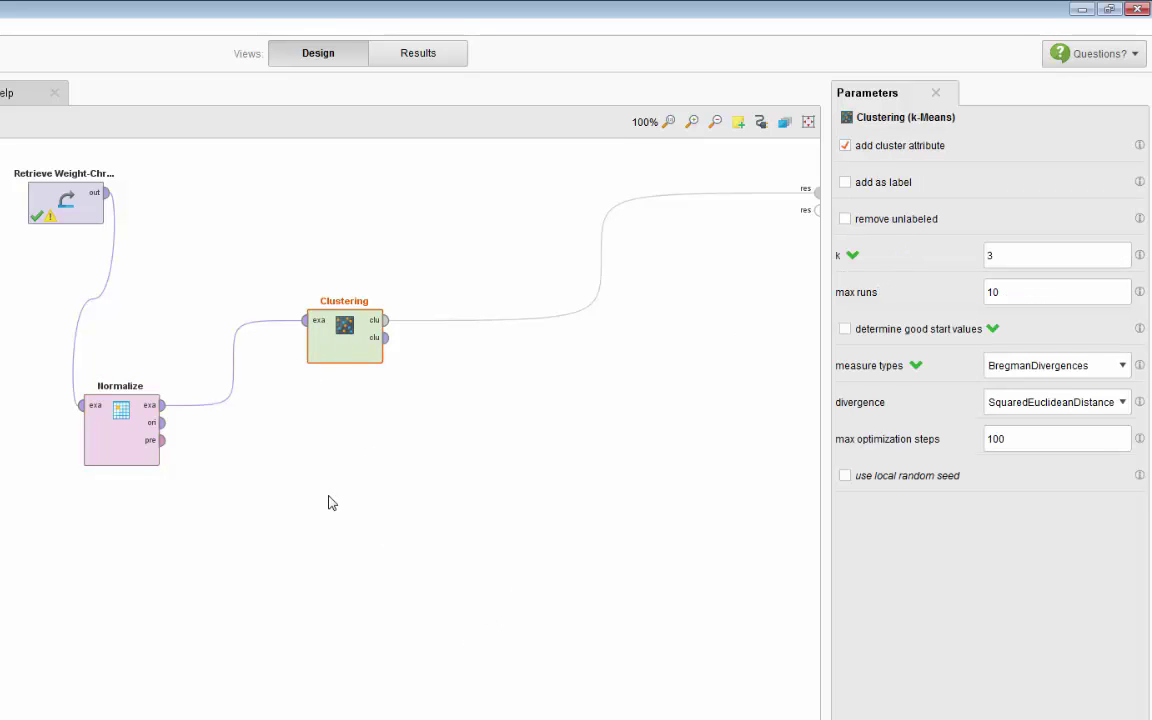
pyautogui.press('F11')
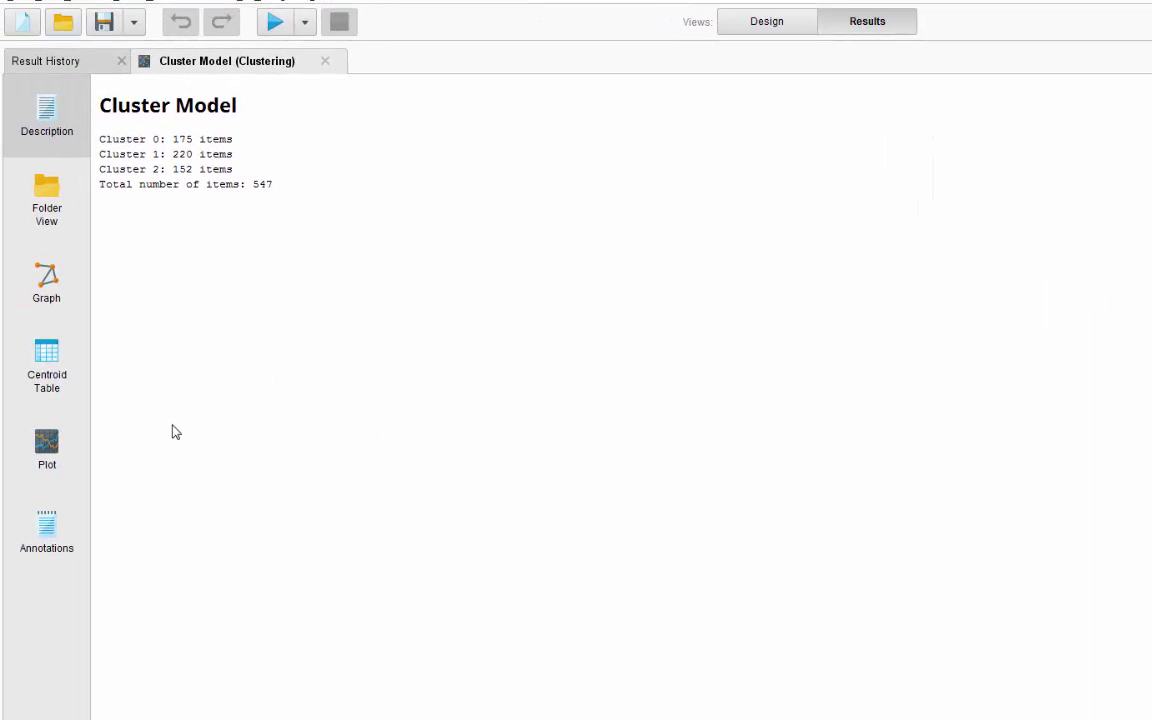
pyautogui.click(52, 380)
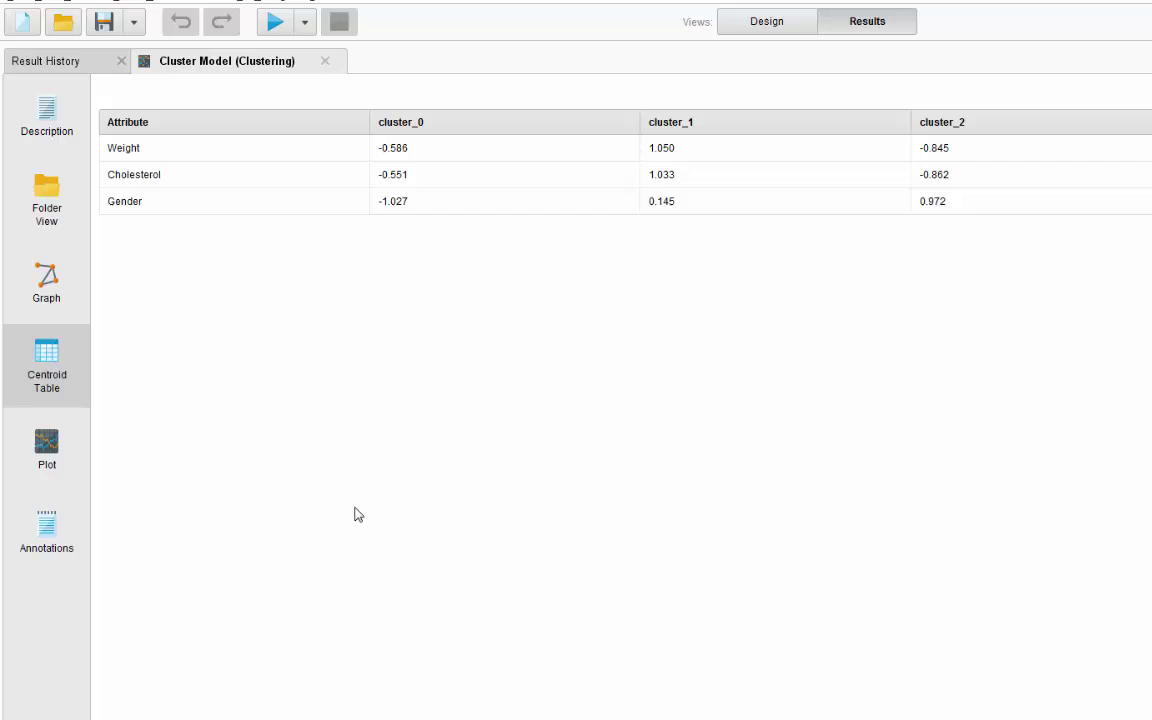
# Show the three normalized cluster centroids as a centroid line plot.
pyautogui.click(49, 460)
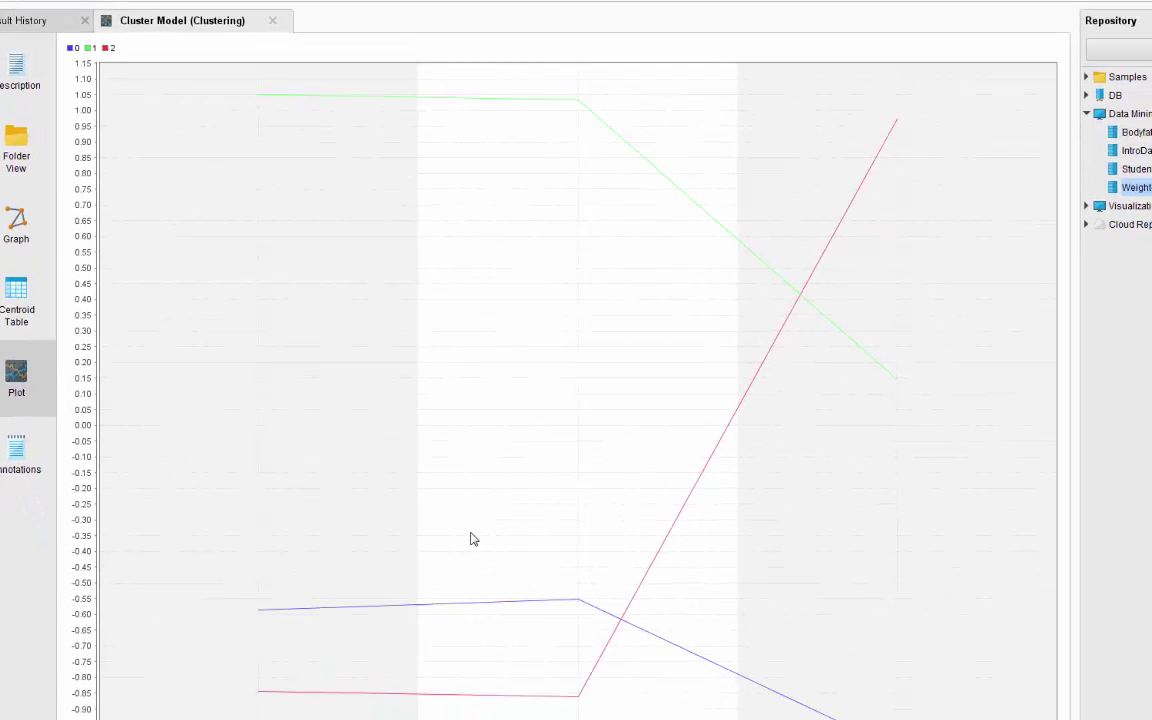